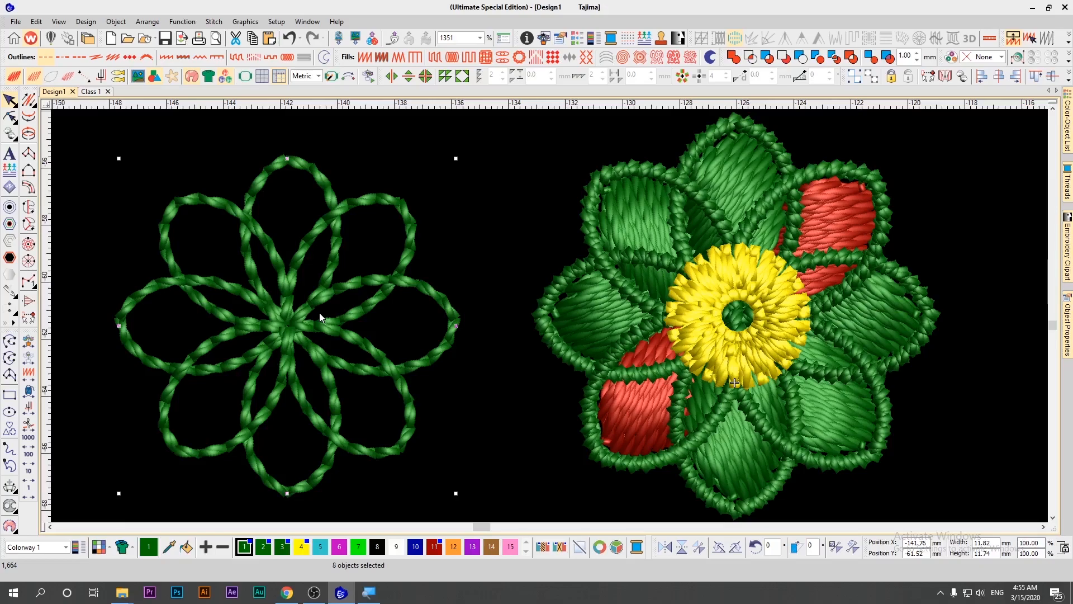
Undo the outline flower's last move and shift the filled flower farther away to leave working space between the two
scroll(320, 312, "left", 1)
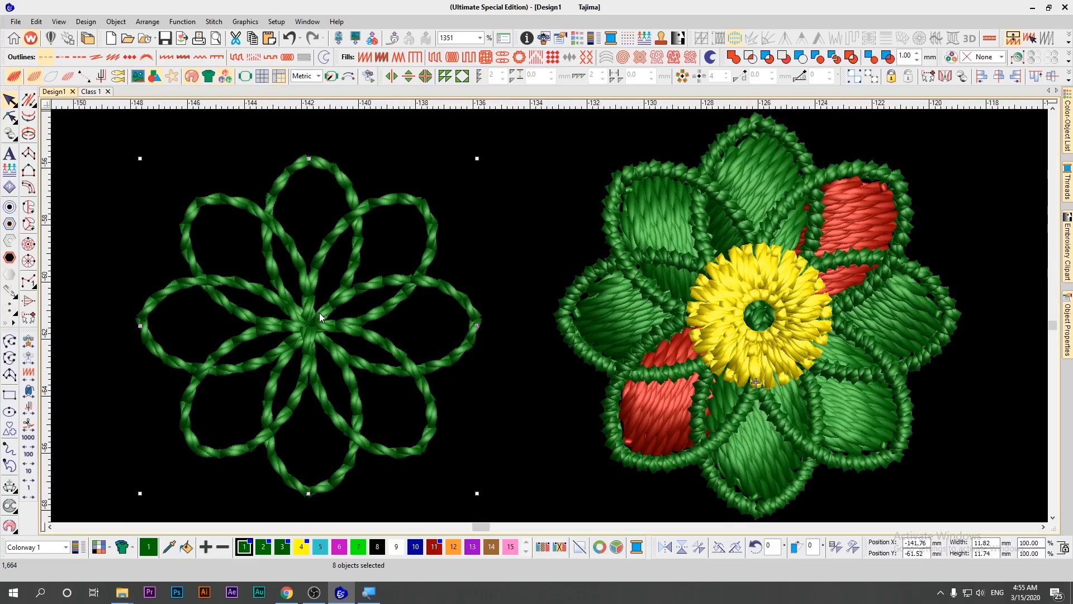
key("ctrl+z")
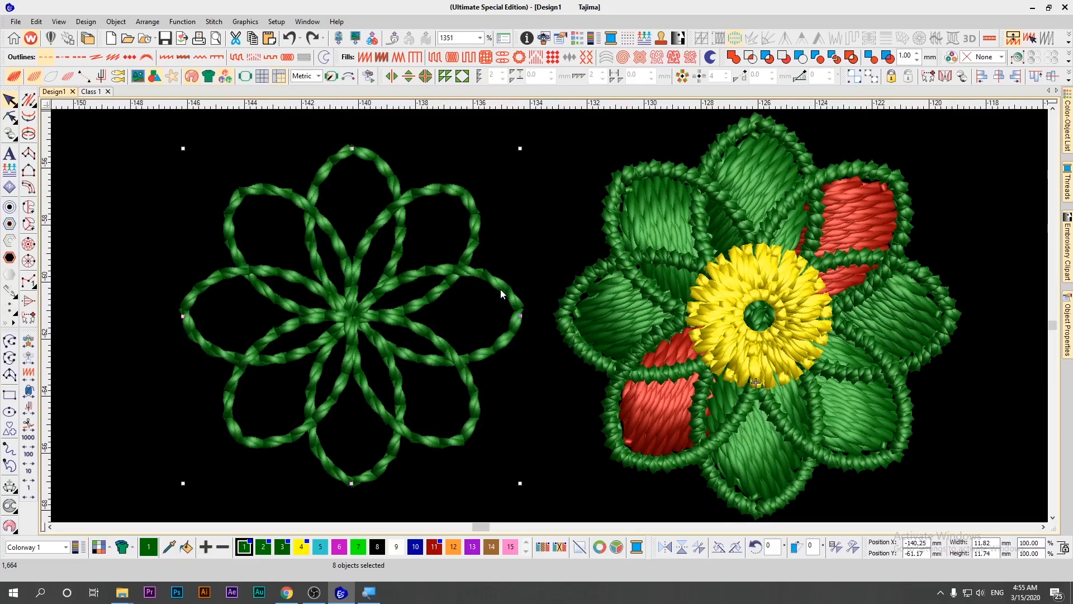
left_click_drag(961, 121, 568, 428)
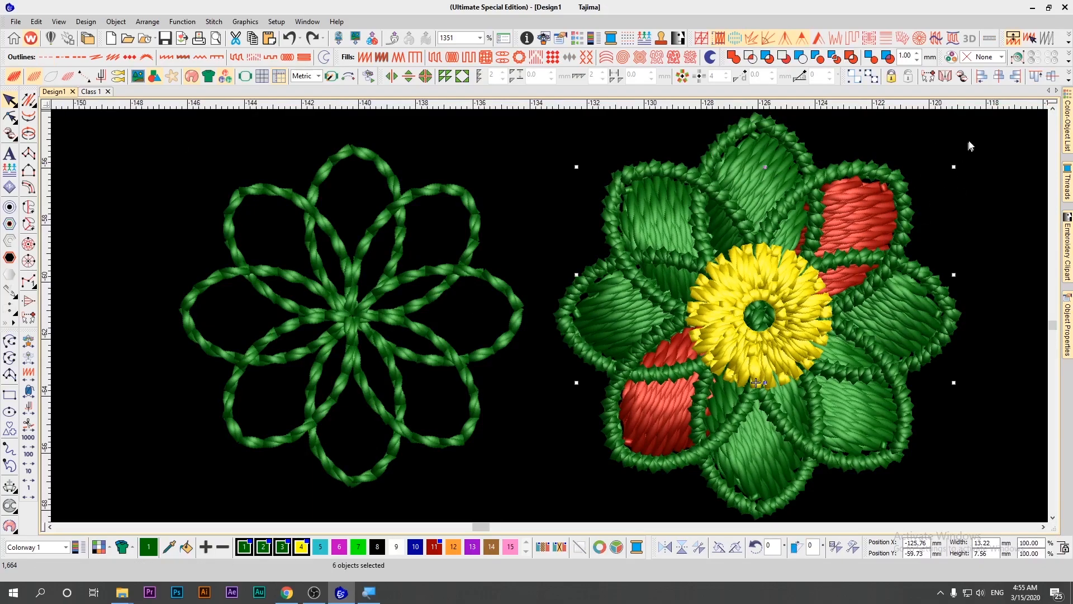
left_click_drag(974, 132, 645, 401)
left_click(653, 380)
scroll(803, 168, "down", 1)
left_click(803, 166)
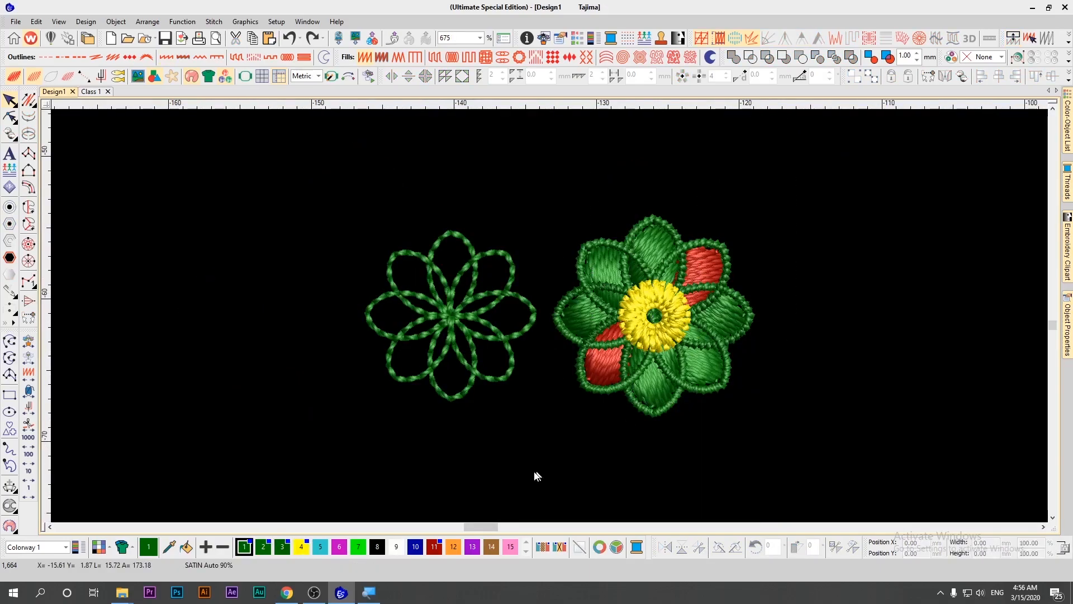
left_click(595, 362)
left_click_drag(594, 362, 759, 363)
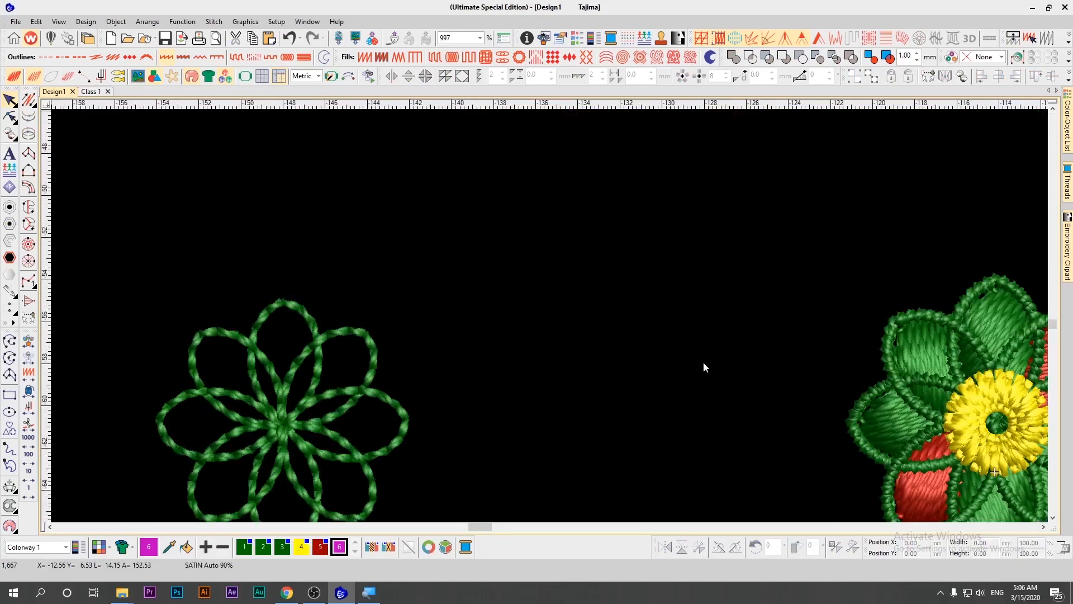
Duplicate the outline flower's upper petal and place the copy in the empty space between the two flowers
scroll(687, 366, "down", 1)
key("0")
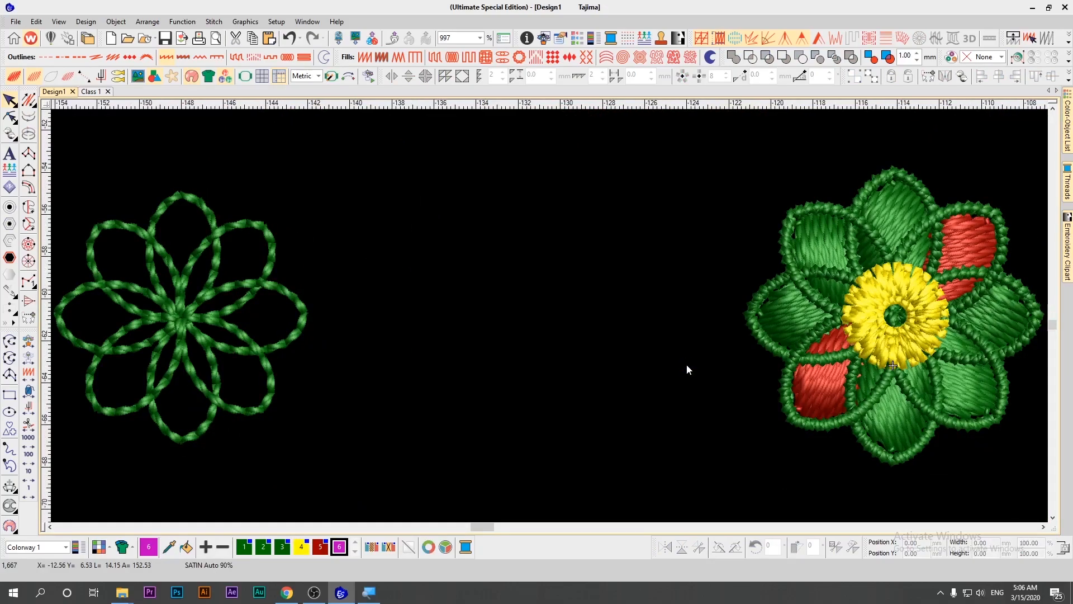
left_click(189, 197)
left_click_drag(197, 202, 520, 227)
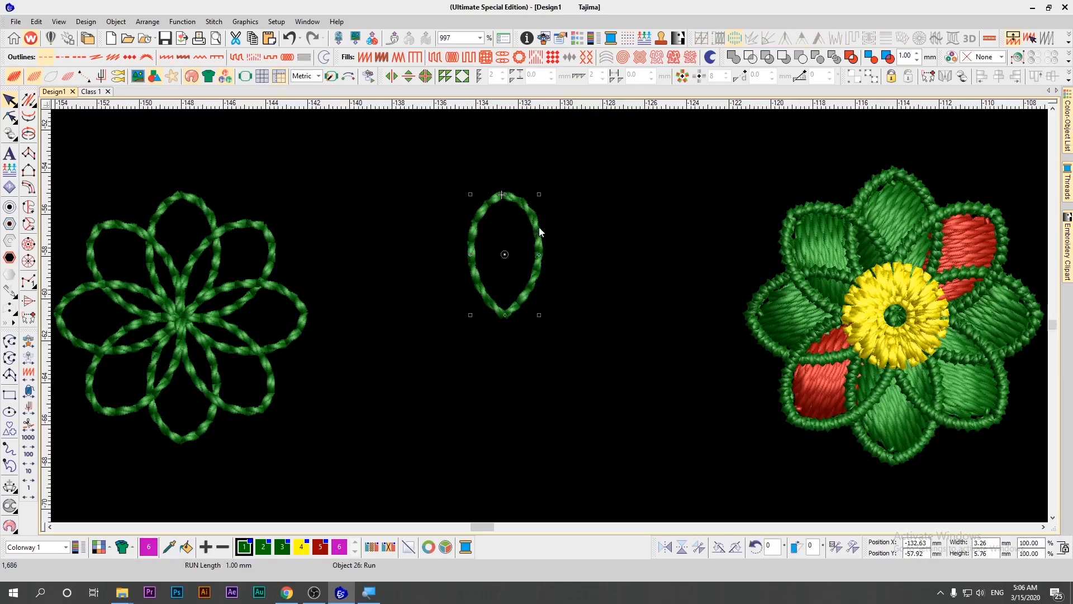
left_click_drag(541, 223, 557, 222)
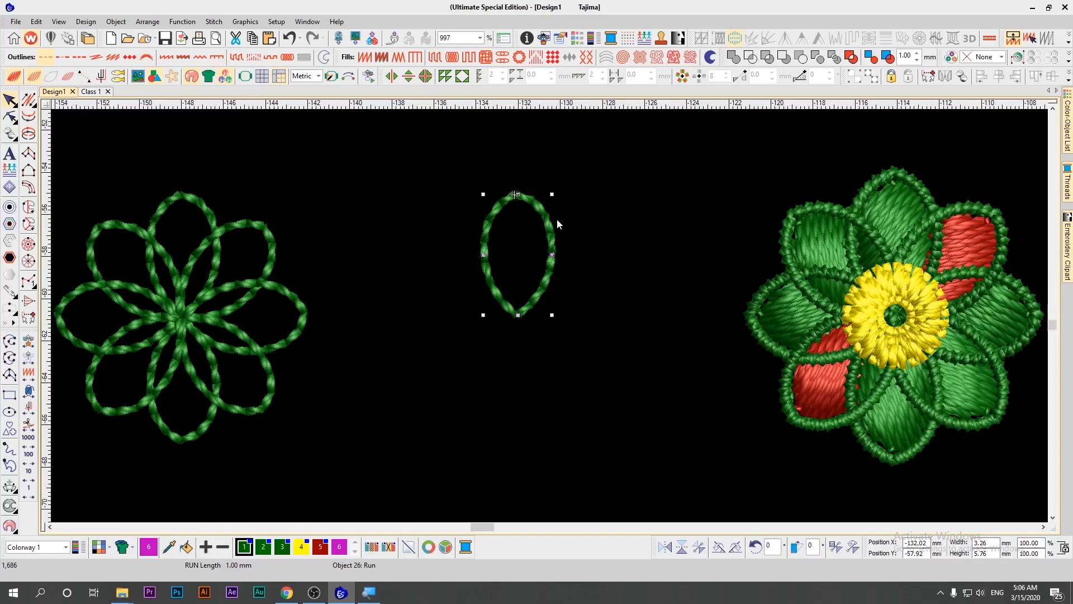
left_click(587, 222)
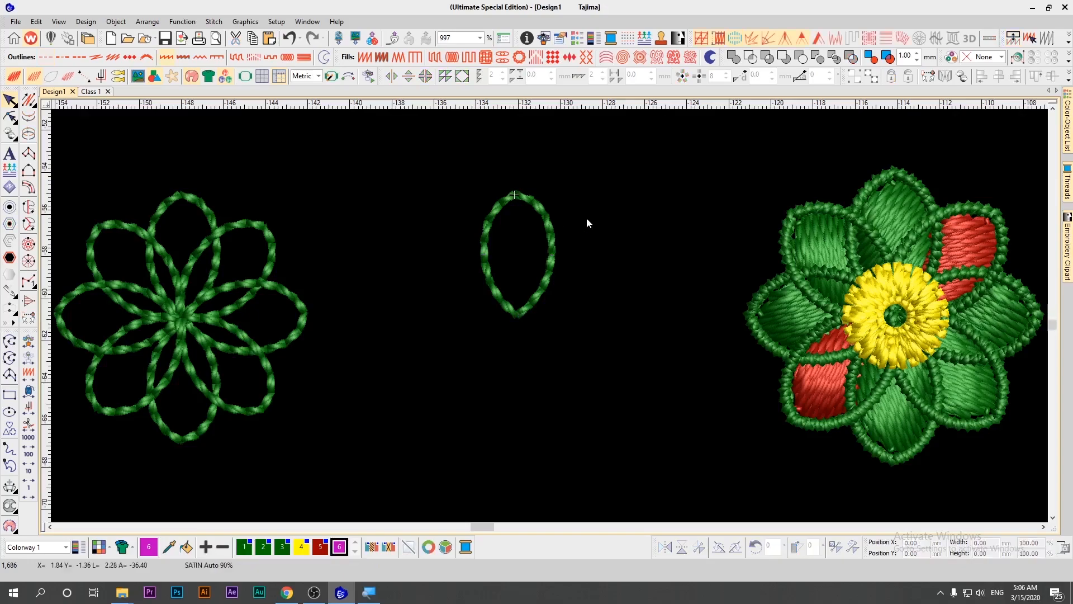
left_click(545, 217)
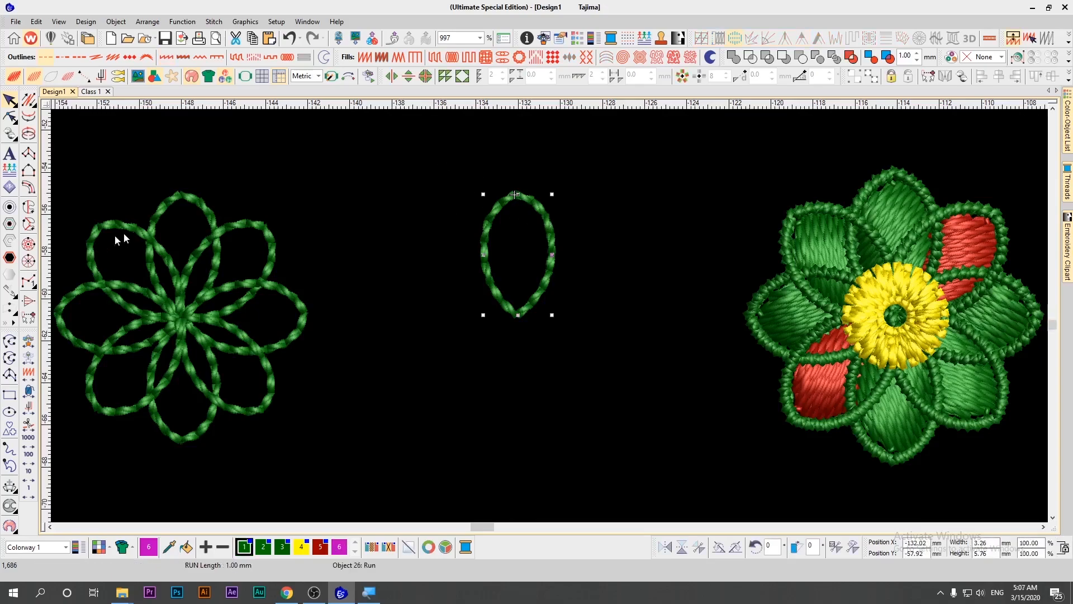
Convert the copied petal outline to Column C satin with a column width of 0.10 mm
left_click(541, 218)
left_click(32, 190)
left_click(455, 220)
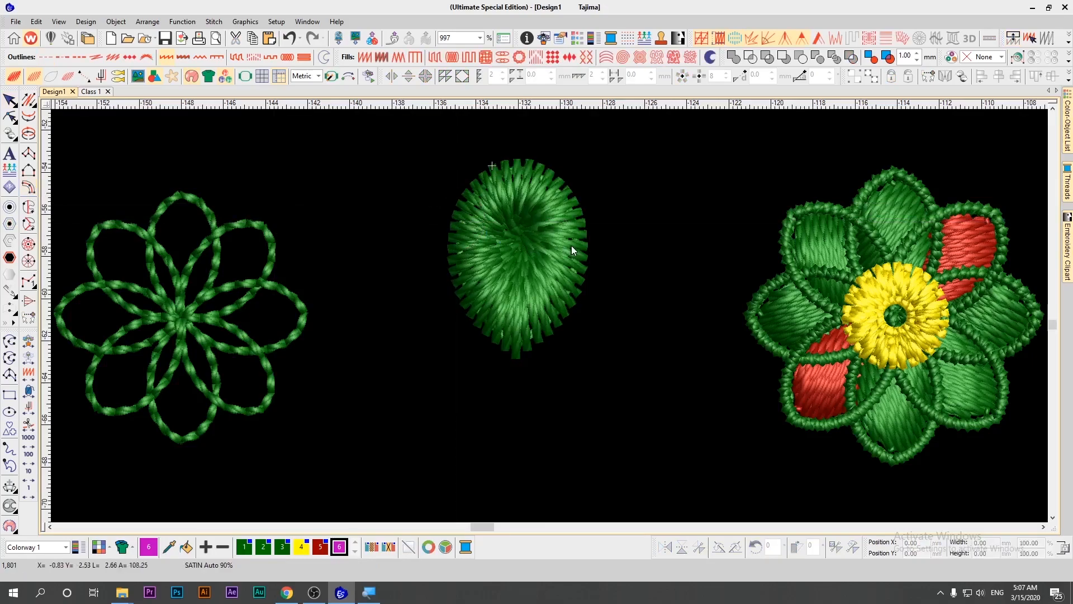
left_click(559, 40)
double_click(962, 187)
key("Return")
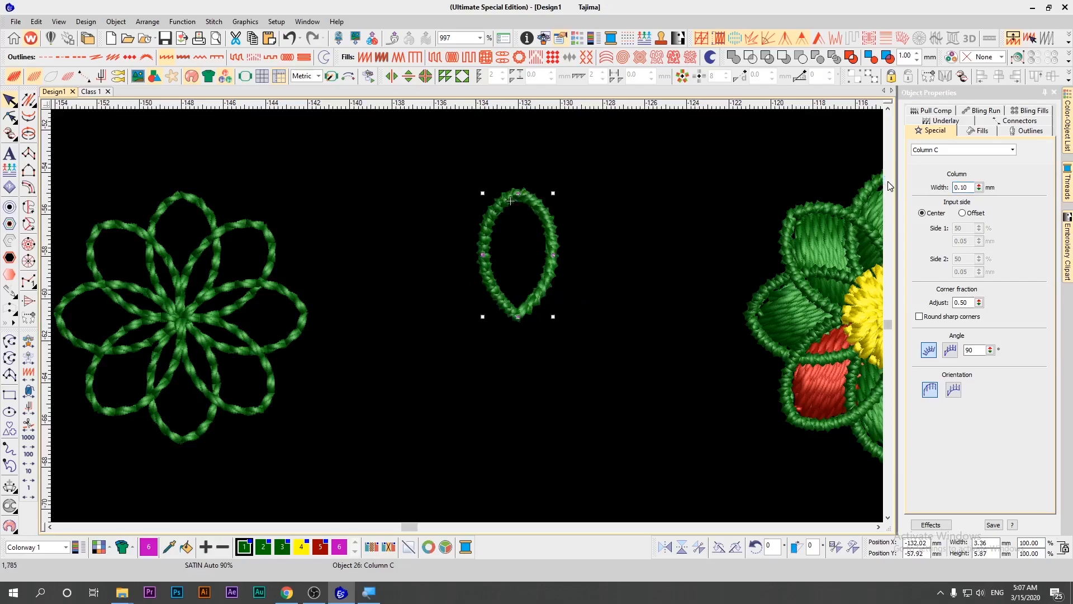
left_click(691, 195)
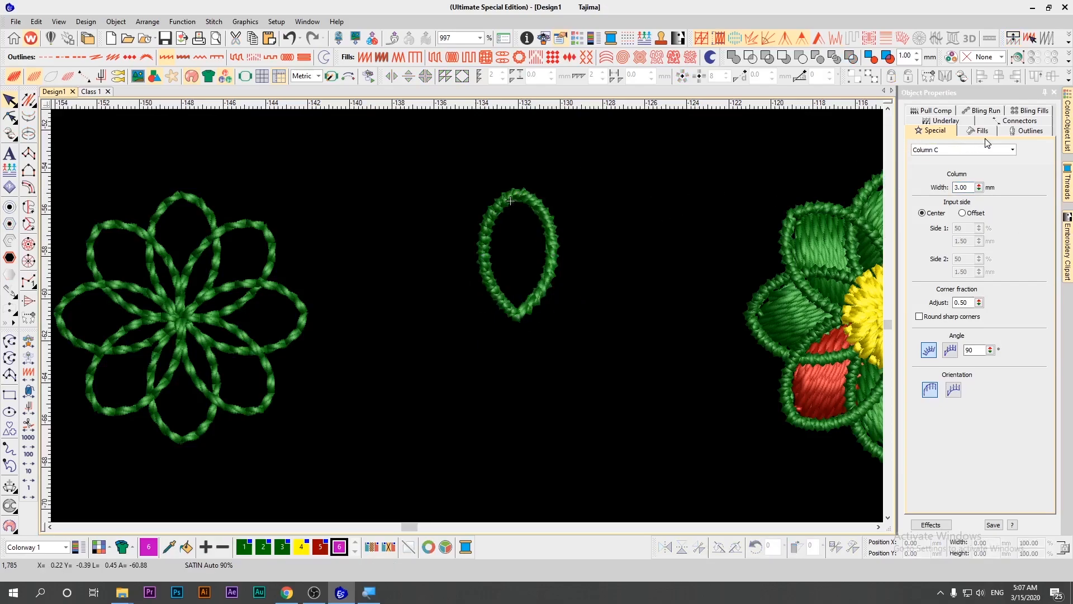
left_click_drag(192, 200, 363, 202)
key("ctrl+z")
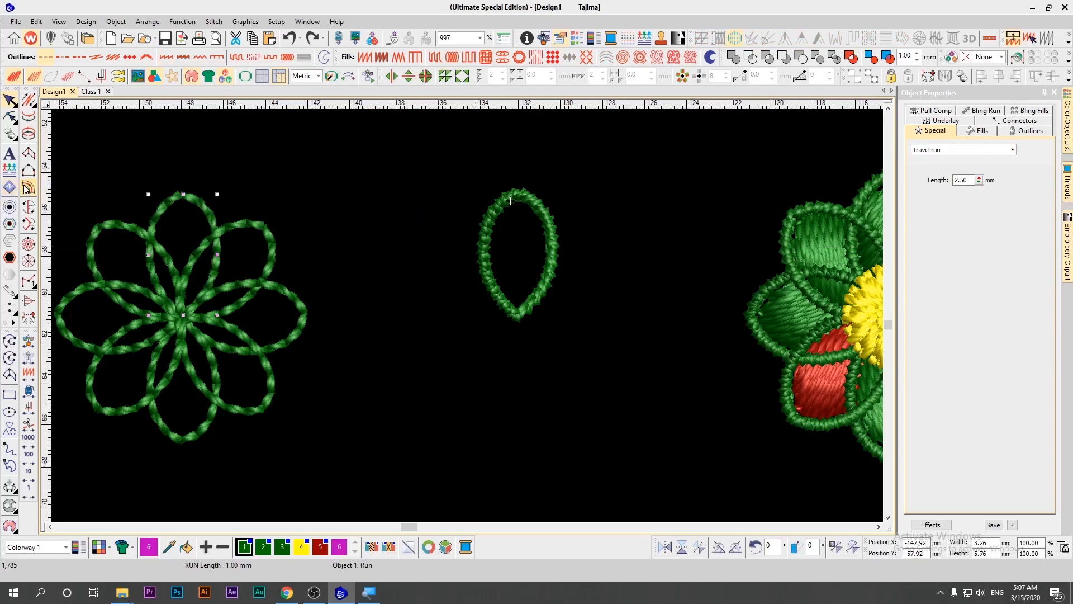
left_click(552, 218)
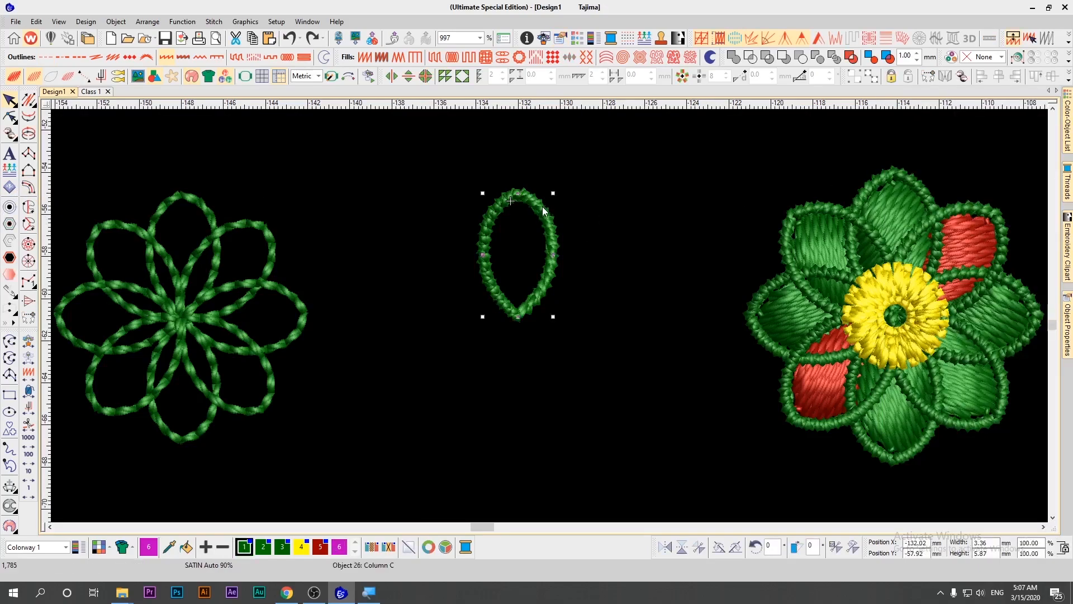
Digitize a Complex Fill inside the satin petal, tracing its inner edge as a closed boundary with corner and curve points
left_click(34, 209)
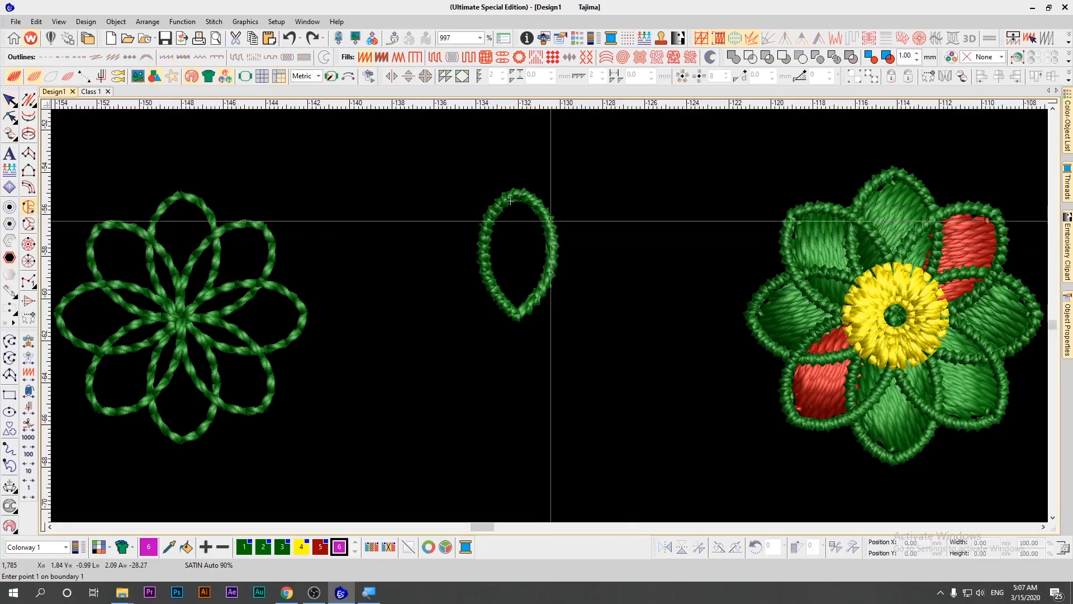
scroll(551, 228, "up", 1)
scroll(512, 309, "up", 2)
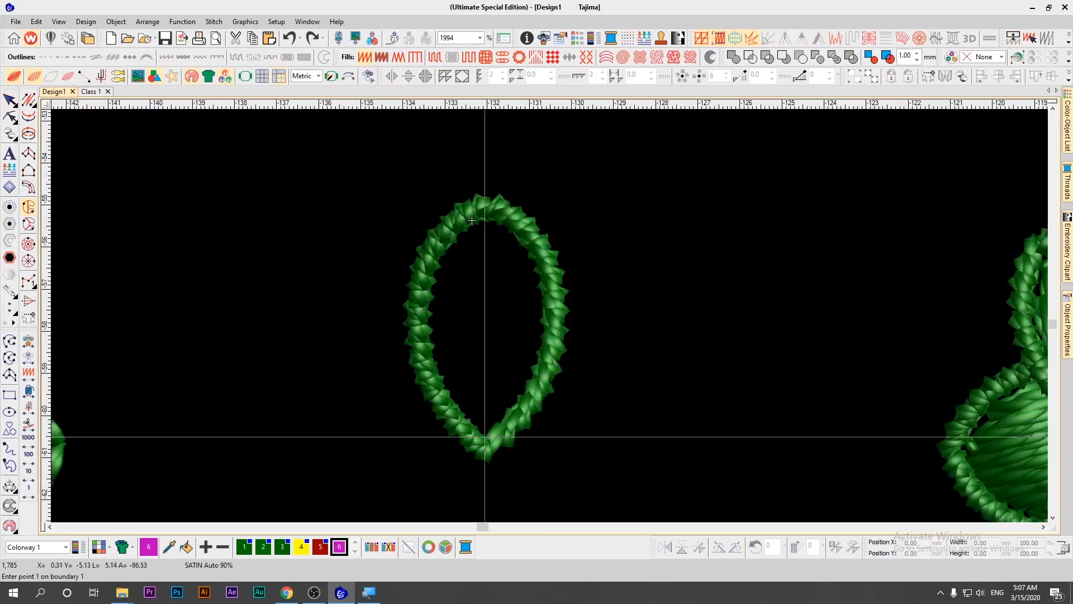
left_click(485, 437)
left_click(429, 320)
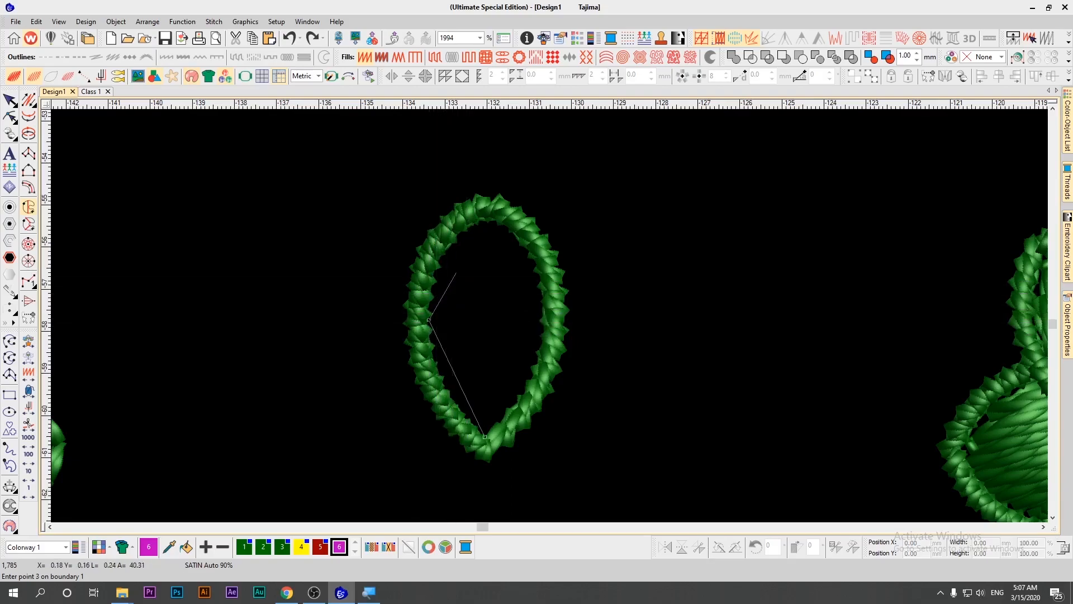
right_click(447, 252)
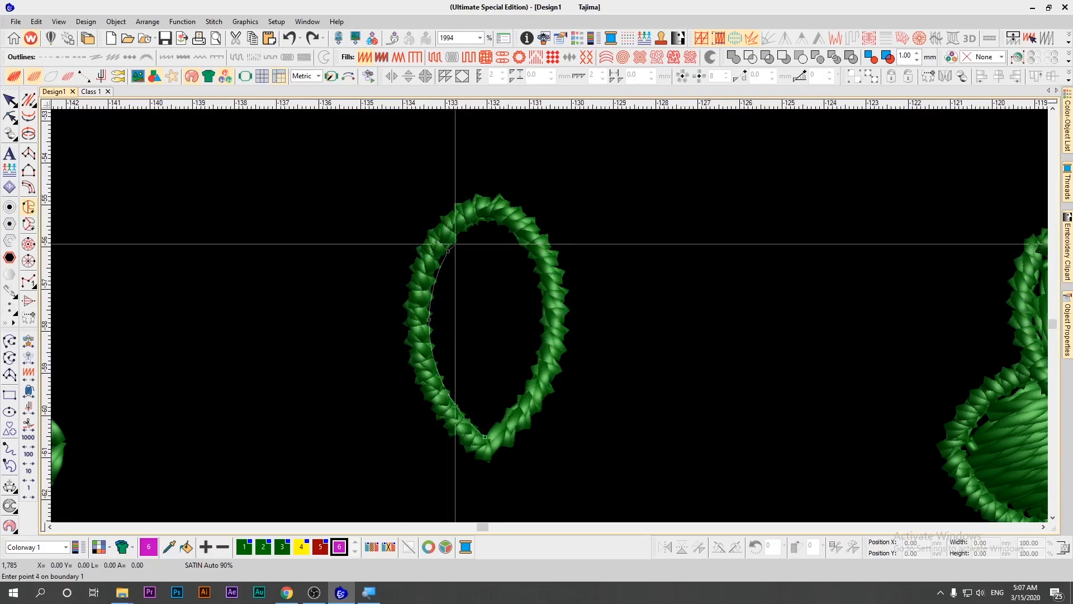
left_click(484, 221)
right_click(527, 253)
right_click(534, 353)
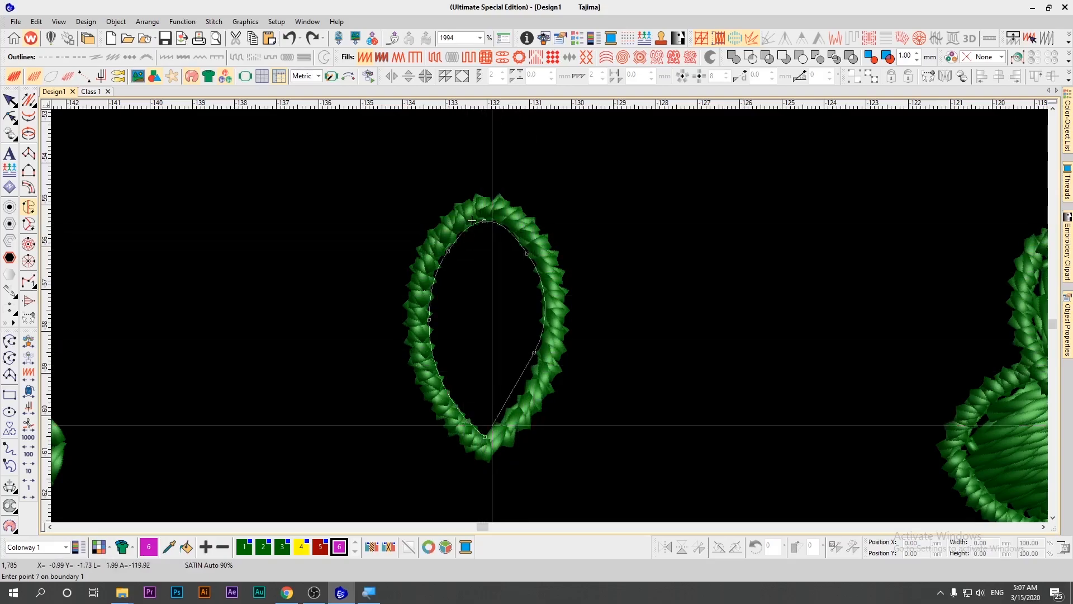
left_click(485, 435)
key("Return")
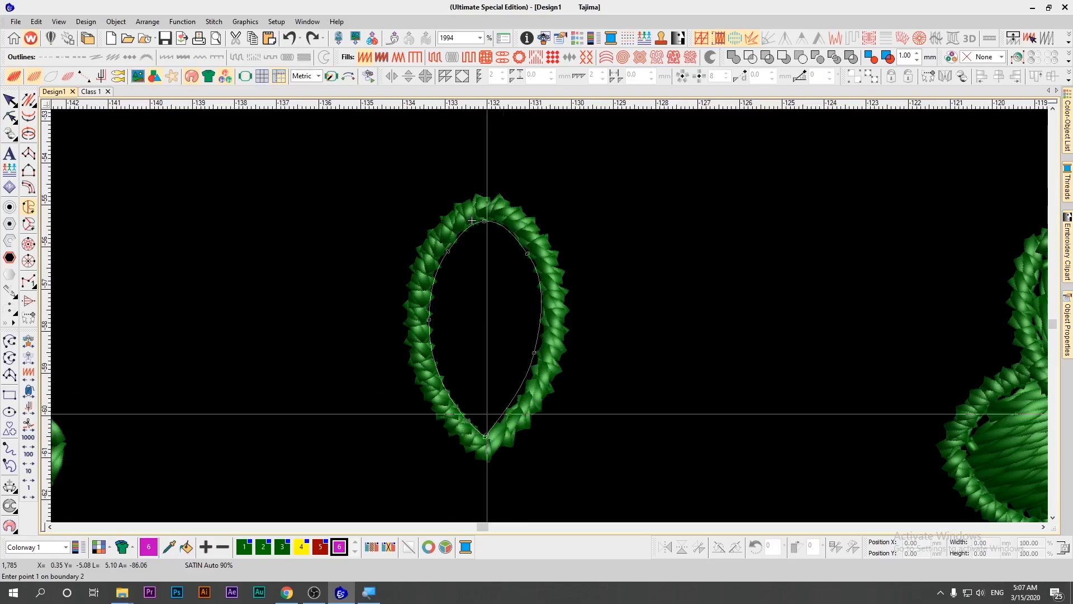
key("Return")
key("shift+z")
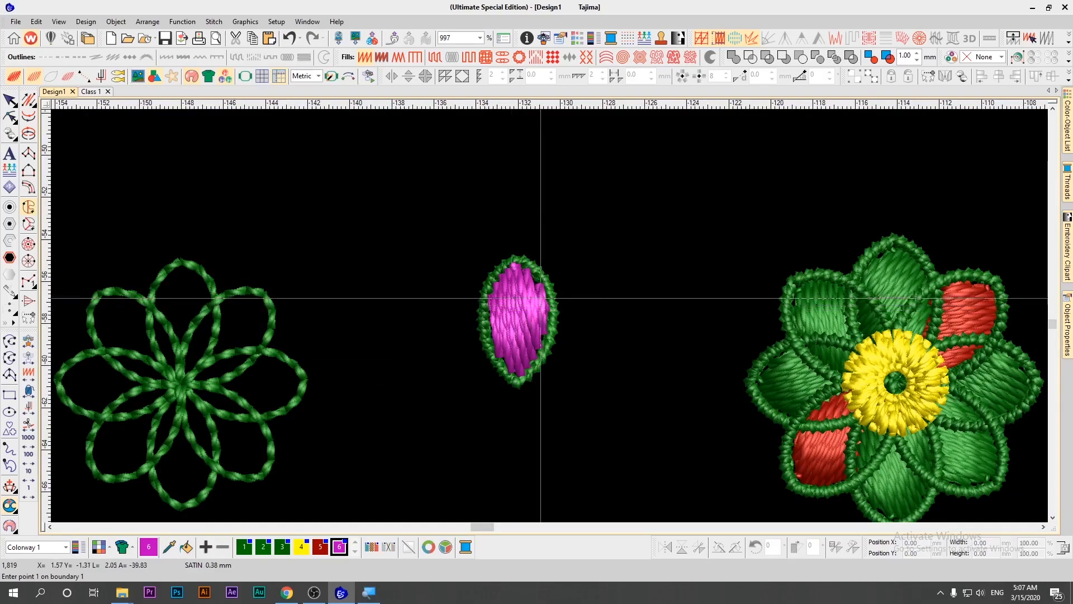
Reshape the petal's fill by turning its stitch angle line so the stitches run diagonally
key("h")
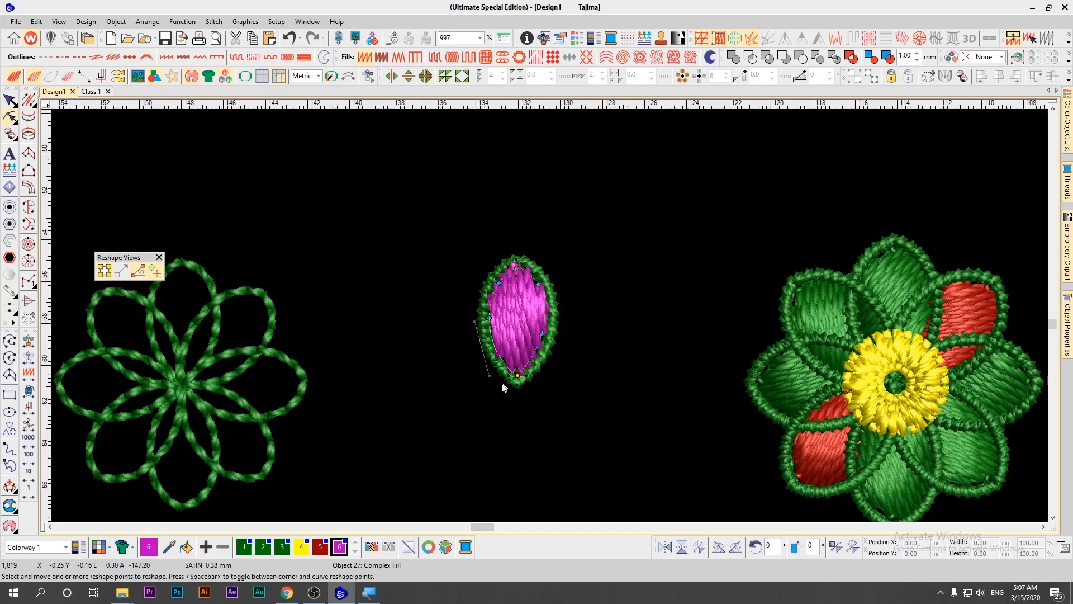
left_click_drag(489, 375, 512, 346)
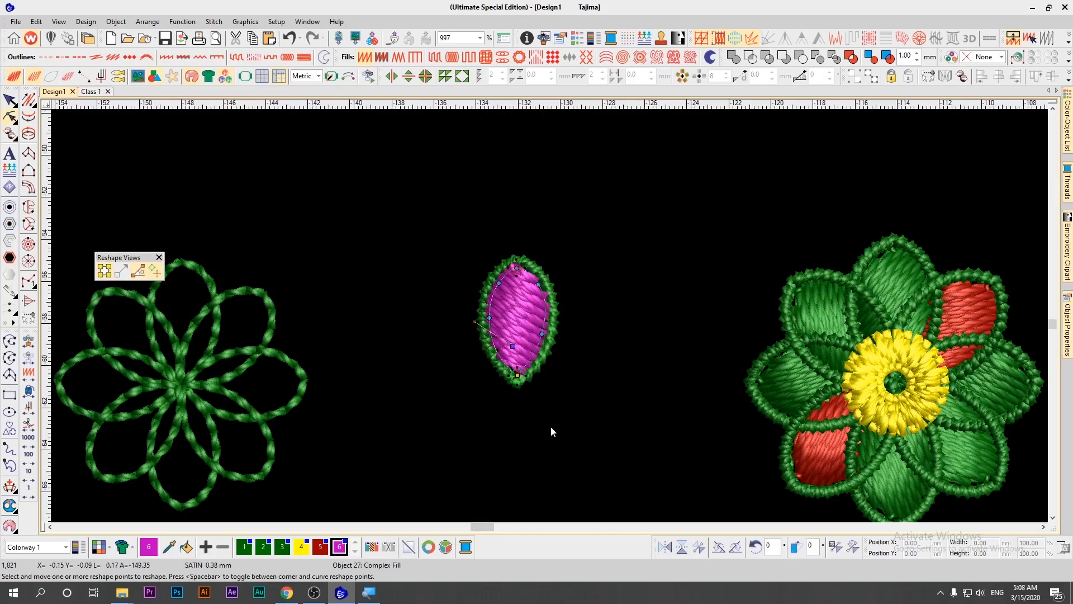
key("Escape")
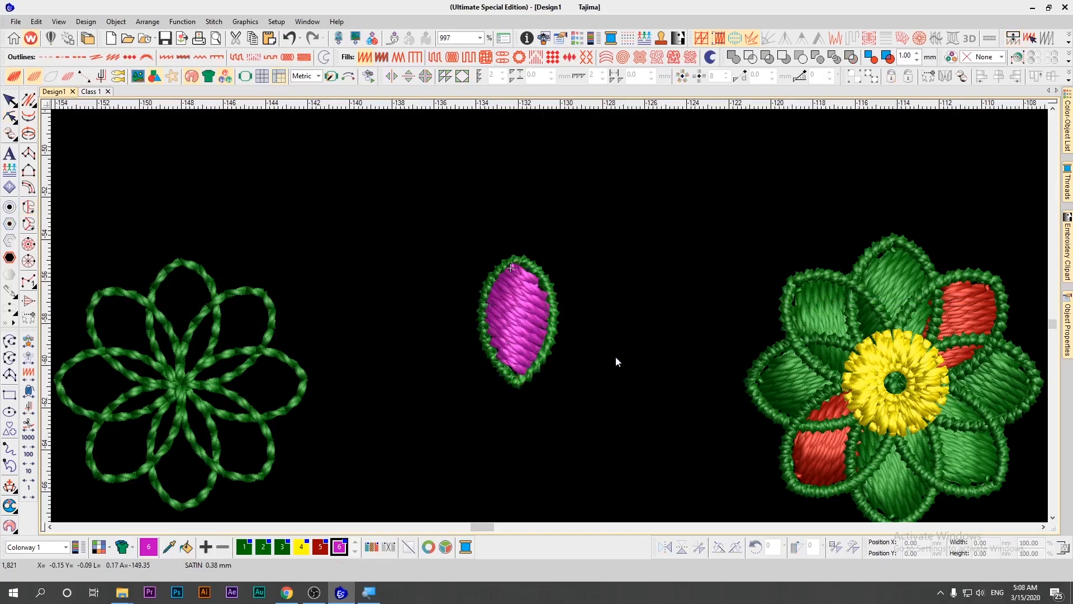
Recolor the petal's fill with red thread color 5
left_click(497, 309)
left_click(320, 546)
left_click(636, 290)
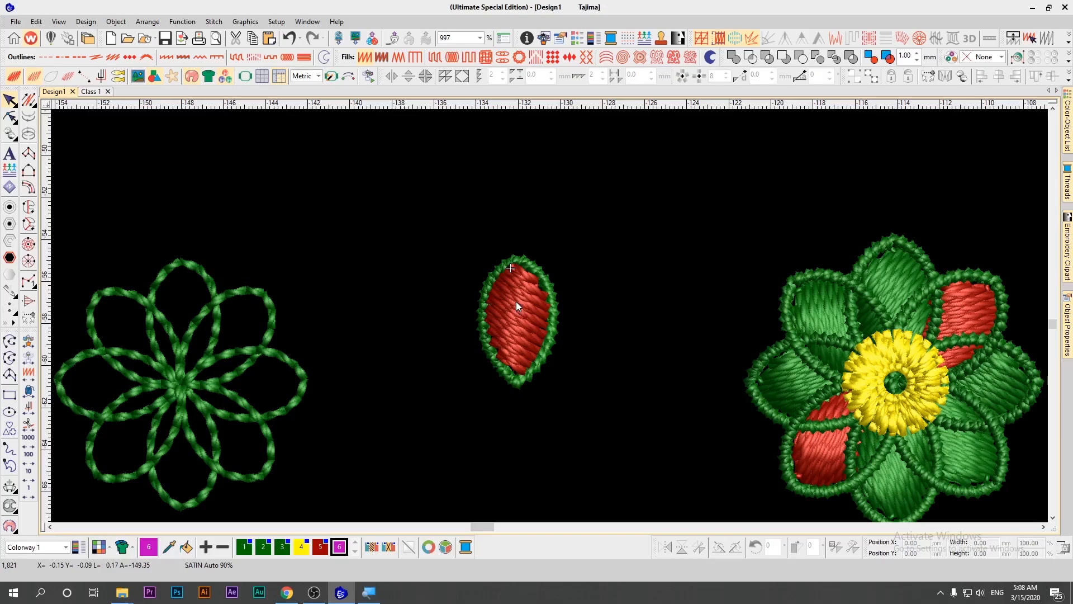
Resequence the green petal outline so that it stitches after the red fill
left_click(554, 296)
left_click(557, 303)
left_click(612, 310)
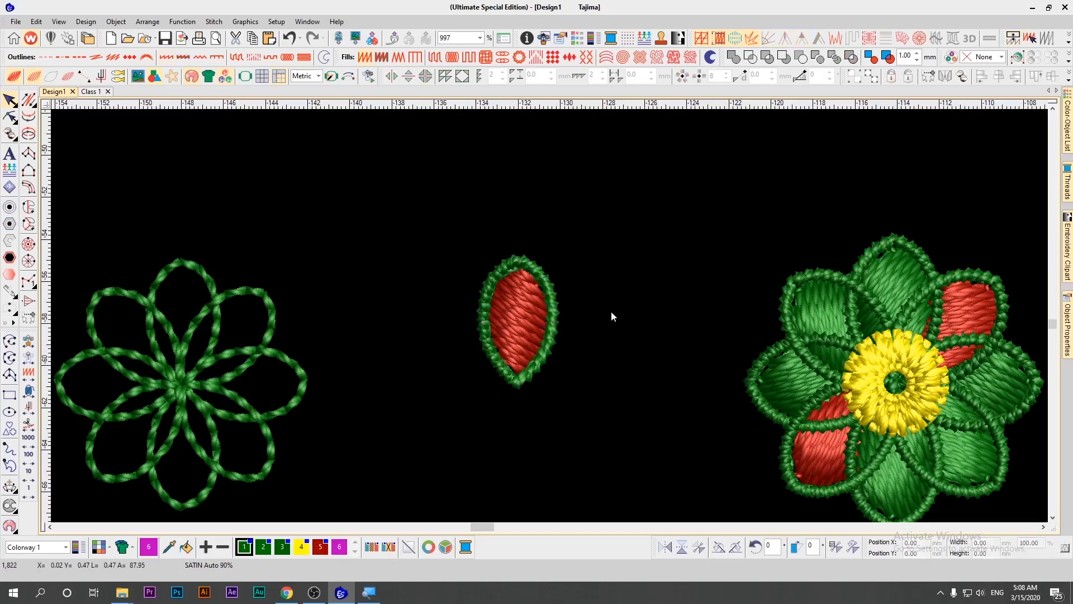
Scale up the petal's outline and fill together to about 4.73 mm wide and 8.29 mm high
left_click(517, 317)
left_click_drag(608, 244, 380, 479)
left_click_drag(553, 260, 579, 233)
left_click_drag(525, 330, 532, 316)
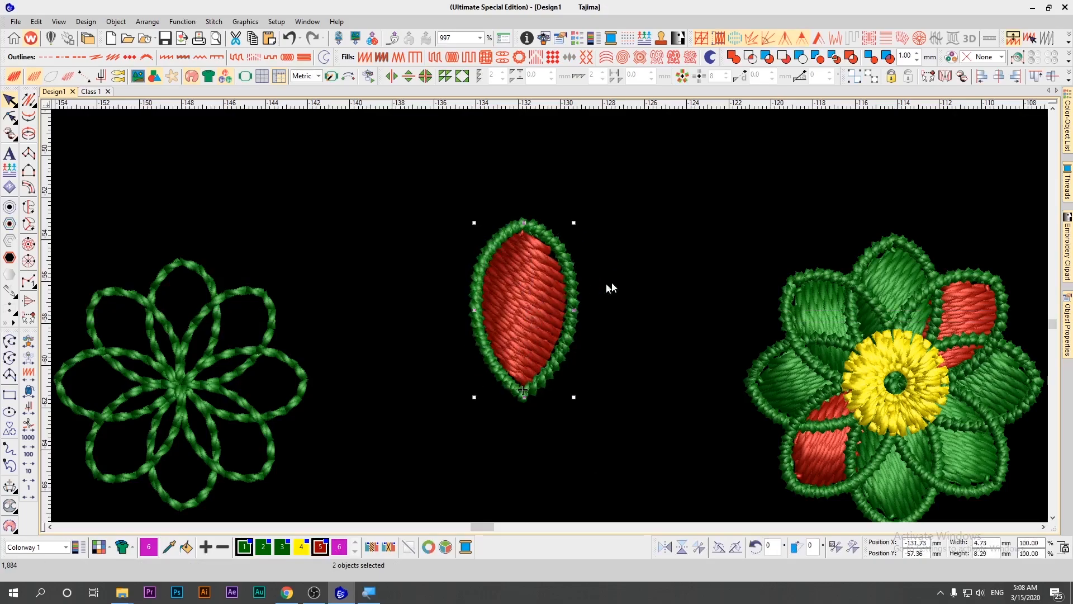
Enlarge only the red fill to about 4.11 mm by 7.89 mm so it reaches under the green outline
left_click(599, 287)
left_click(536, 297)
left_click_drag(564, 232, 566, 227)
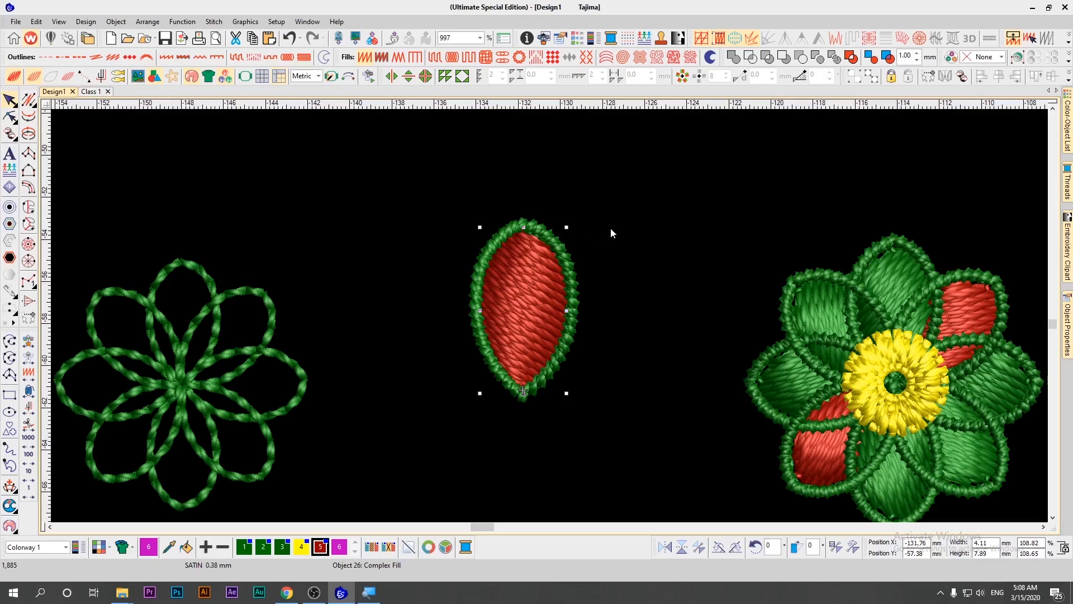
left_click(641, 214)
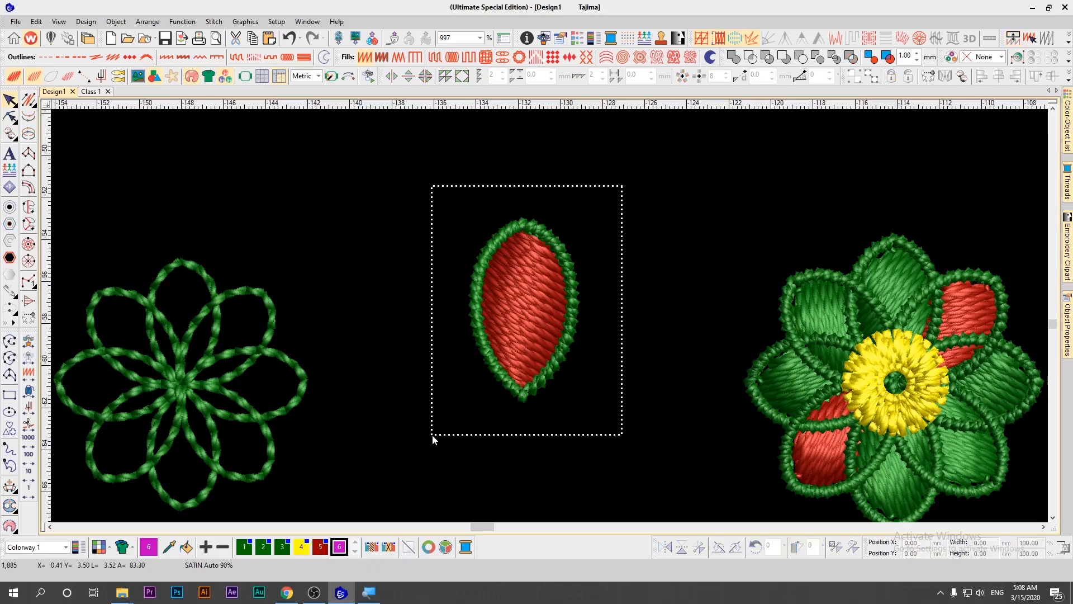
left_click_drag(432, 435, 432, 435)
scroll(537, 339, "down", 1)
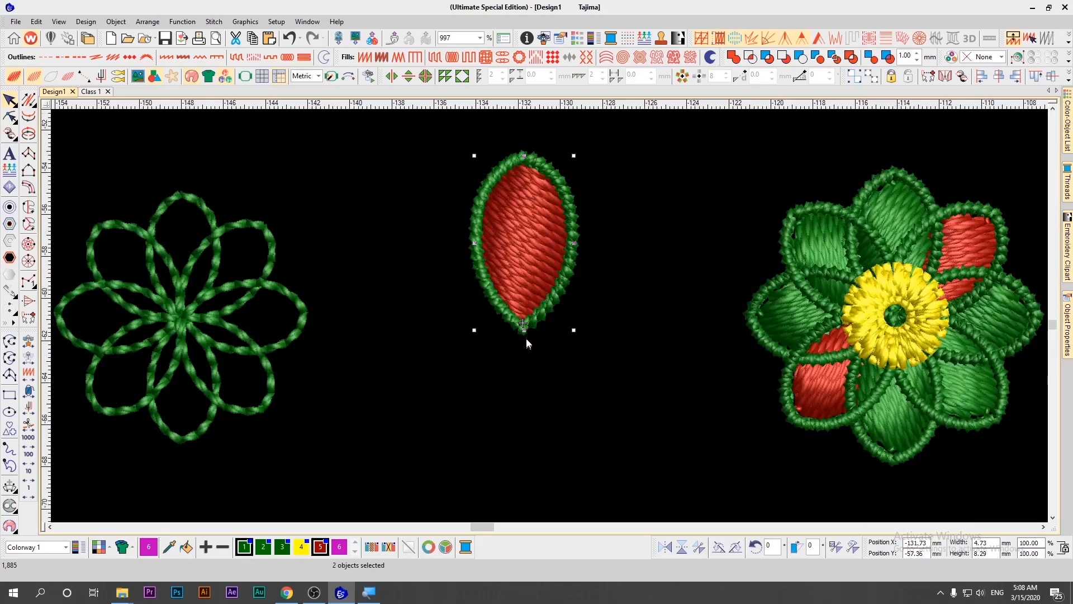
key("ctrl+c")
key("ctrl+v")
key("ctrl+z")
left_click_drag(538, 233, 665, 225)
key("ctrl+z")
Create an 8-petal Wreath from the petal's outline and fill around the petal's lower tip, merging the overlapped objects
left_click_drag(618, 126, 441, 349)
left_click(683, 78)
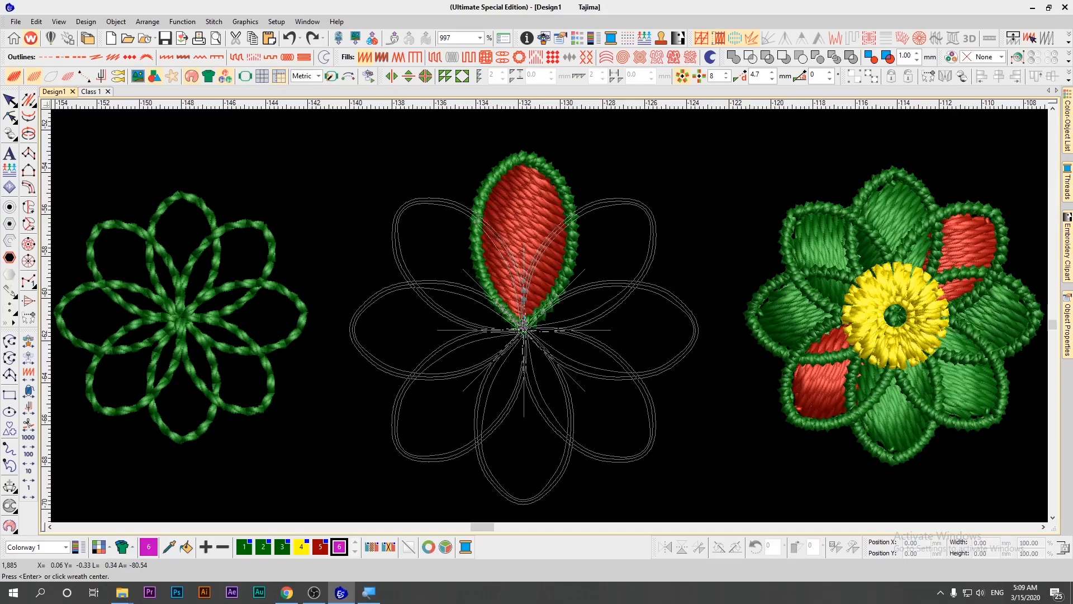
left_click(523, 324)
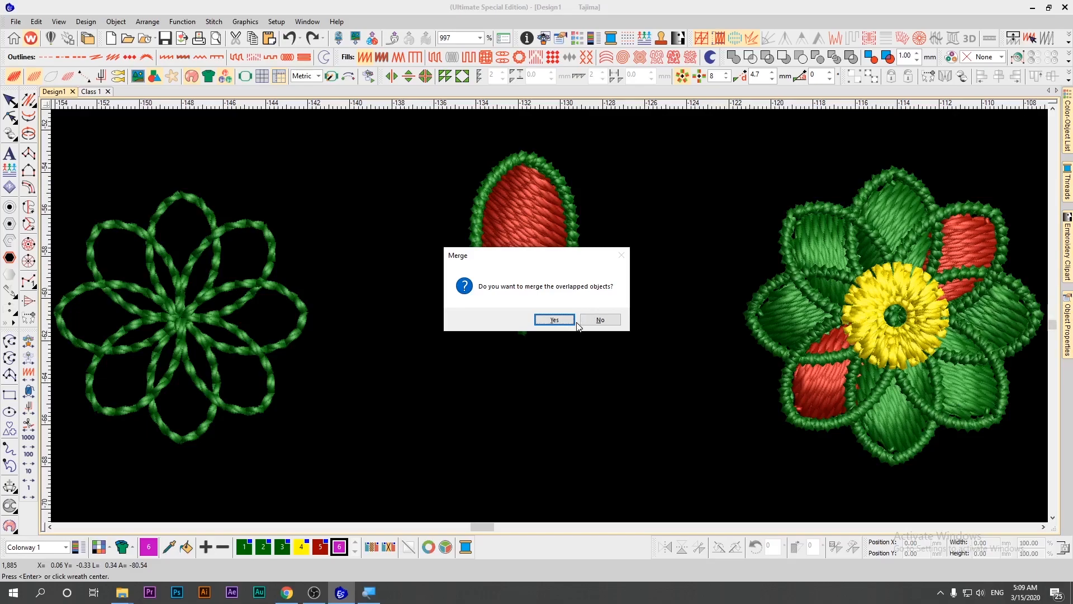
left_click(561, 319)
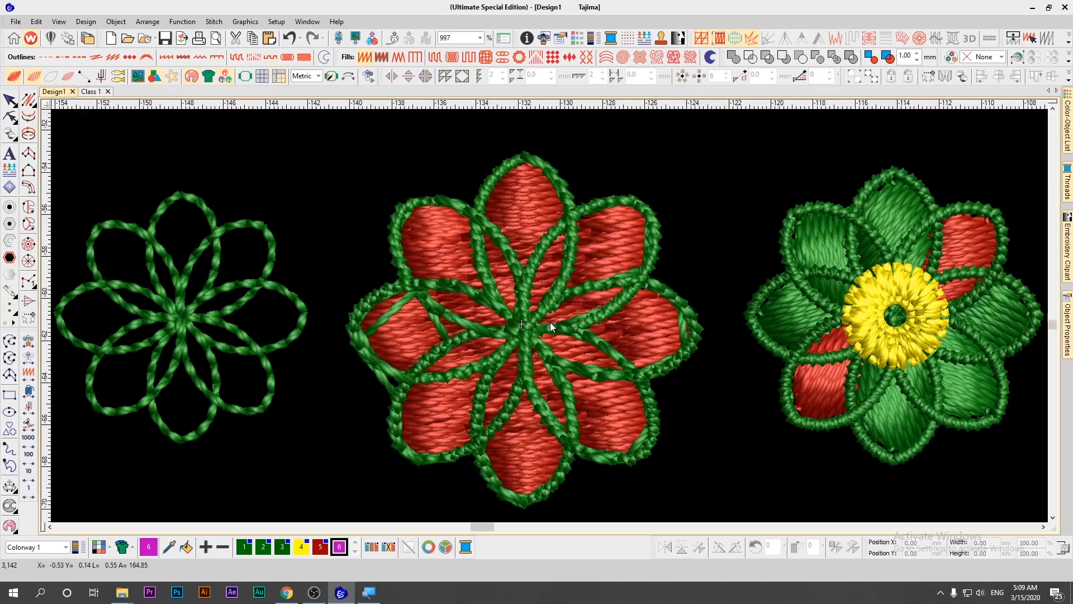
Move the merged red fill of the new flower away from its green outlines
left_click_drag(621, 251, 750, 170)
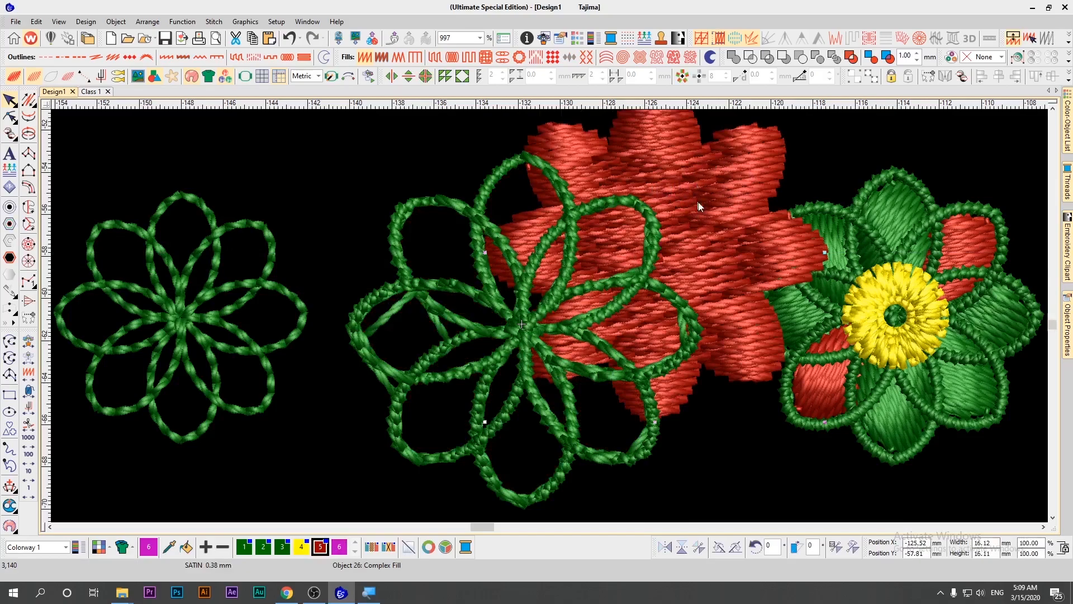
Undo the repositioning of the fill and outlines and the merged wreath, returning to the single outlined and filled petal
left_click_drag(686, 191, 672, 242)
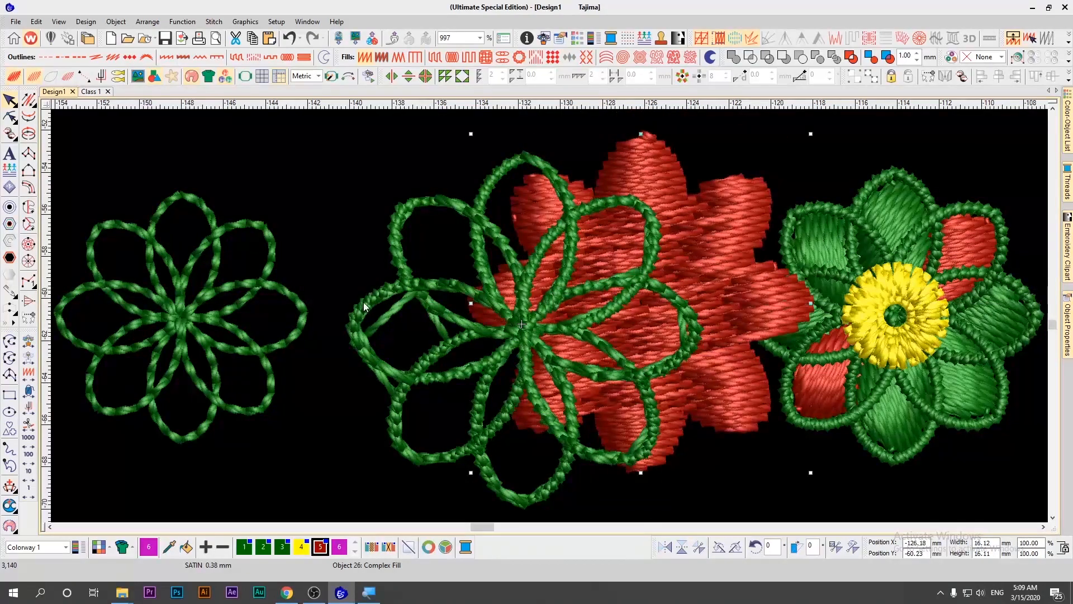
left_click_drag(368, 303, 285, 326)
key("ctrl+z")
key("ctrl+z")
key("ctrl+z")
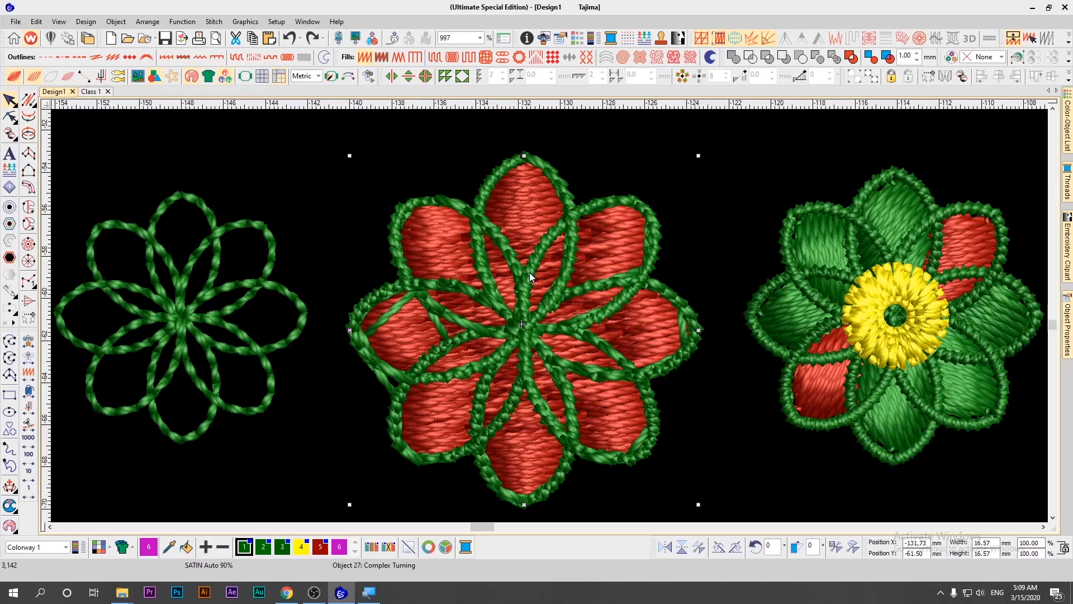
key("ctrl+z")
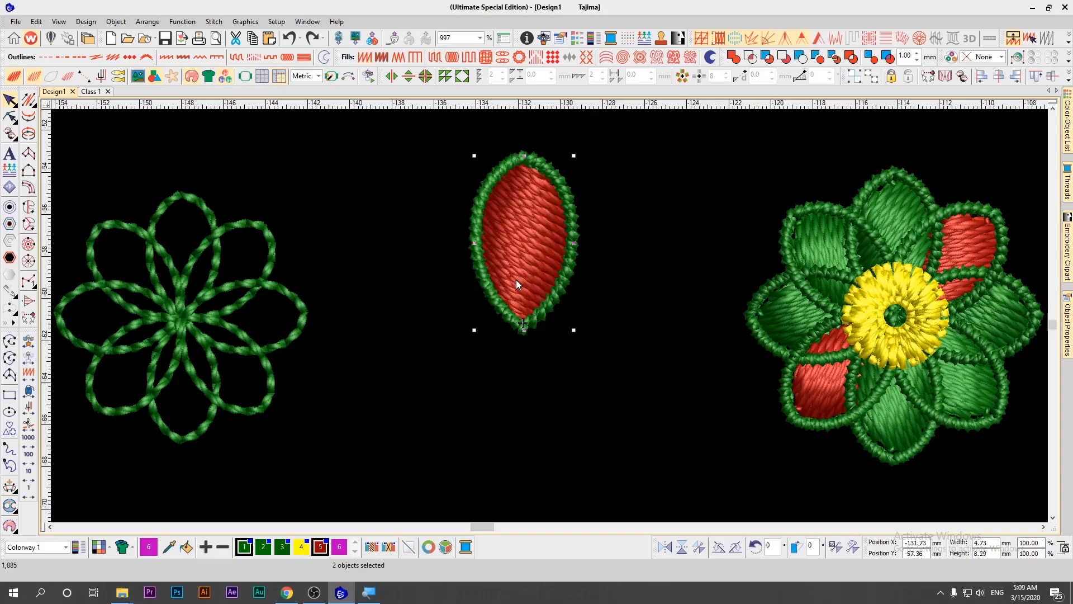
Create an 8-petal Wreath from the petal's outline and fill around its lower tip, without merging the overlapped objects
left_click_drag(626, 135, 411, 360)
left_click(682, 75)
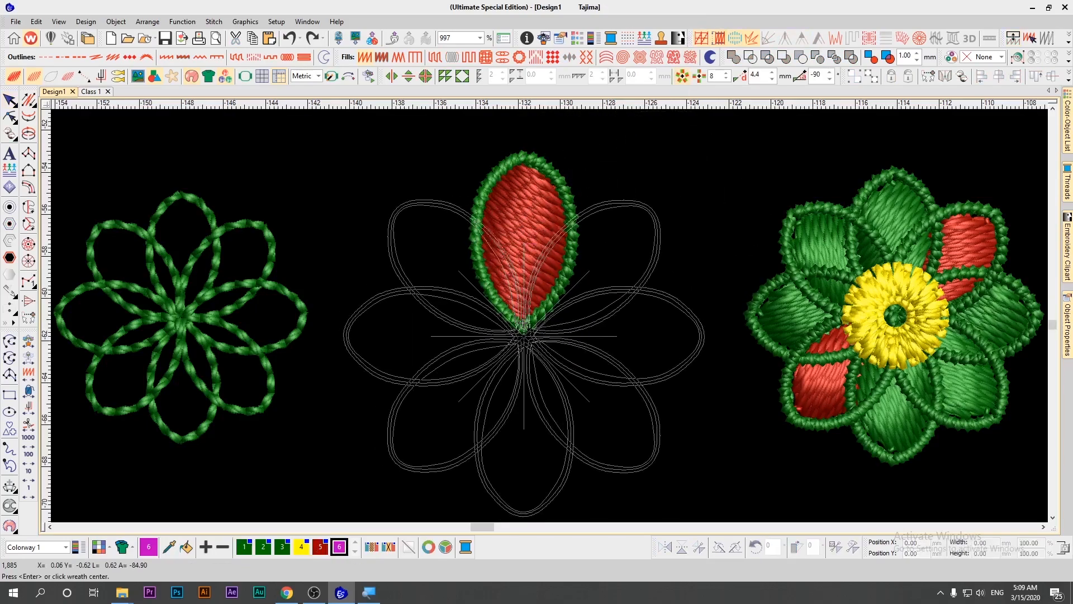
left_click(523, 323)
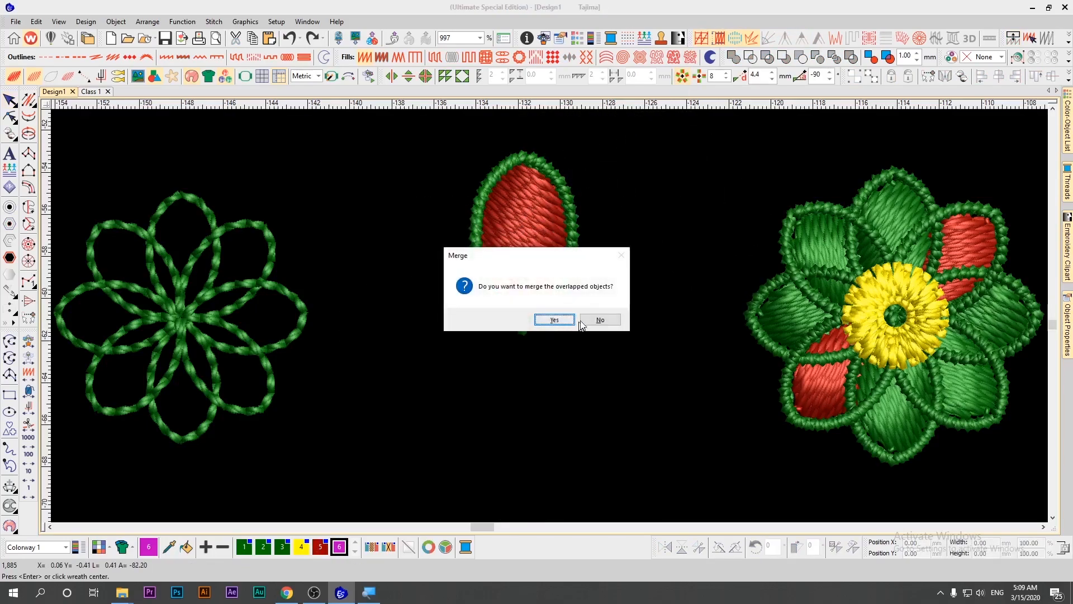
left_click(585, 314)
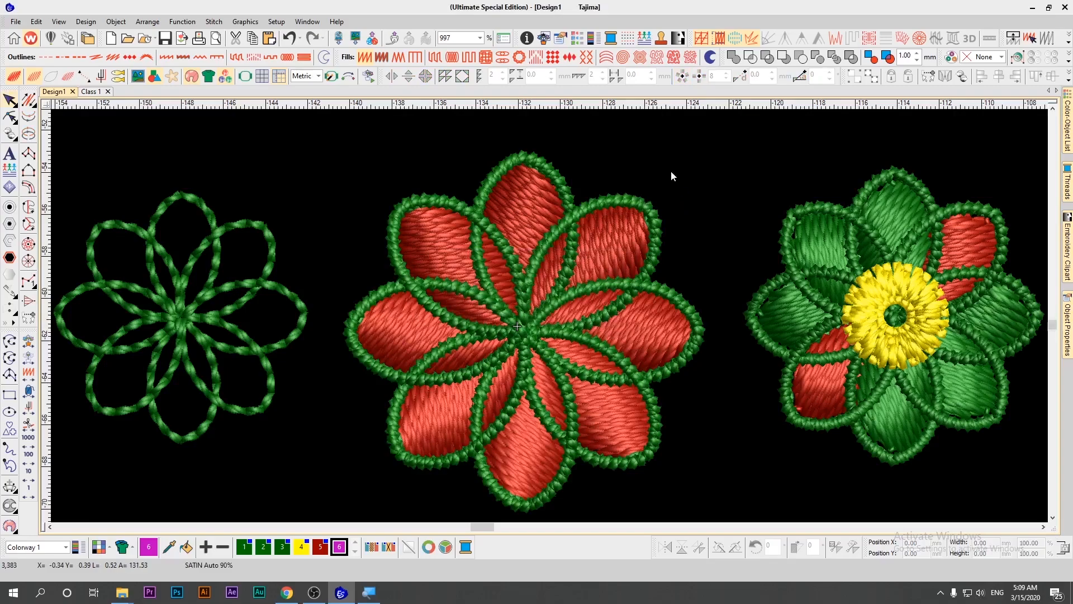
left_click_drag(698, 192, 701, 190)
key("ctrl+z")
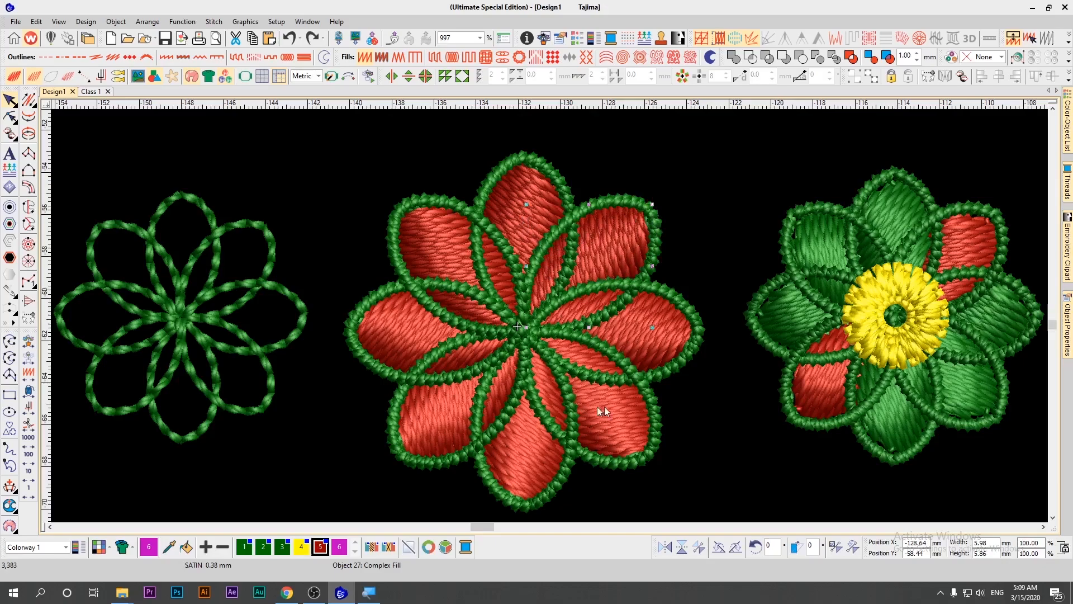
Recolour the fills of the new flower's upper, lower, left and right petals to green colour 3
left_click(510, 209)
left_click(514, 462, "ctrl")
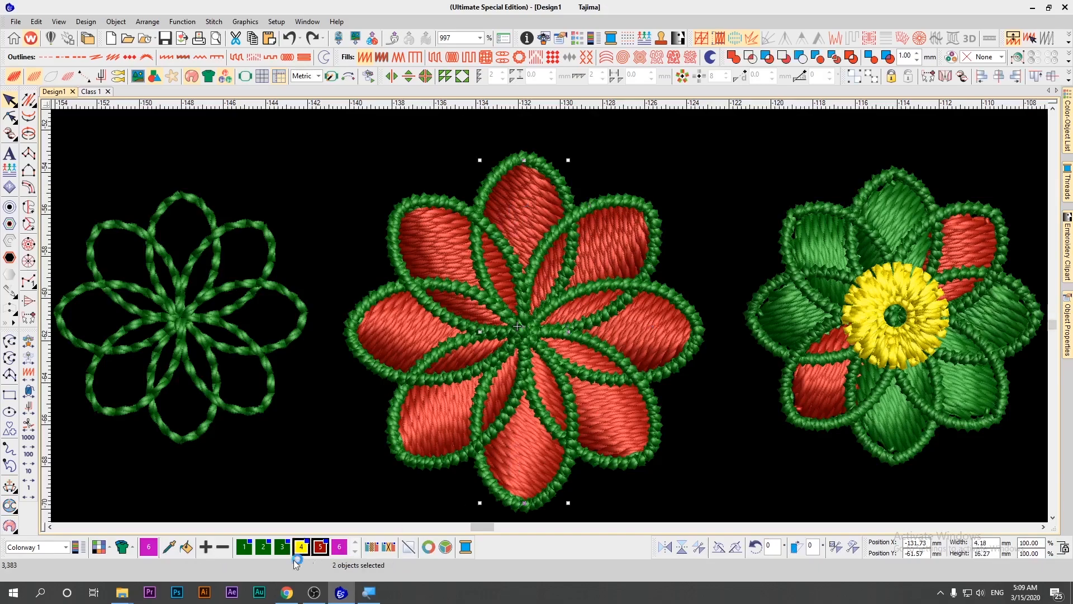
left_click(244, 550)
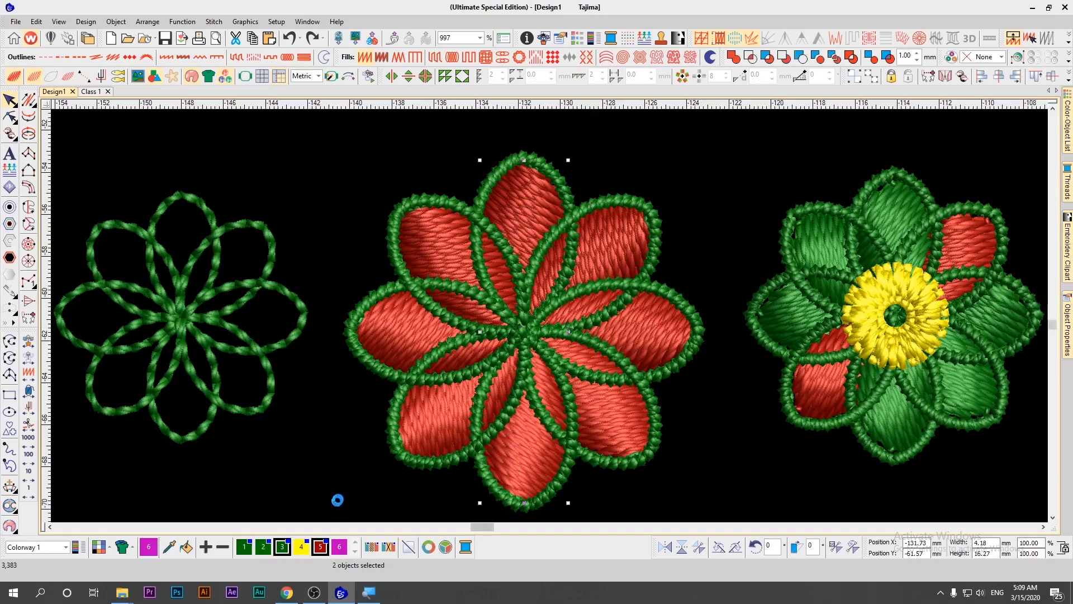
left_click(392, 330)
left_click(646, 316, "ctrl")
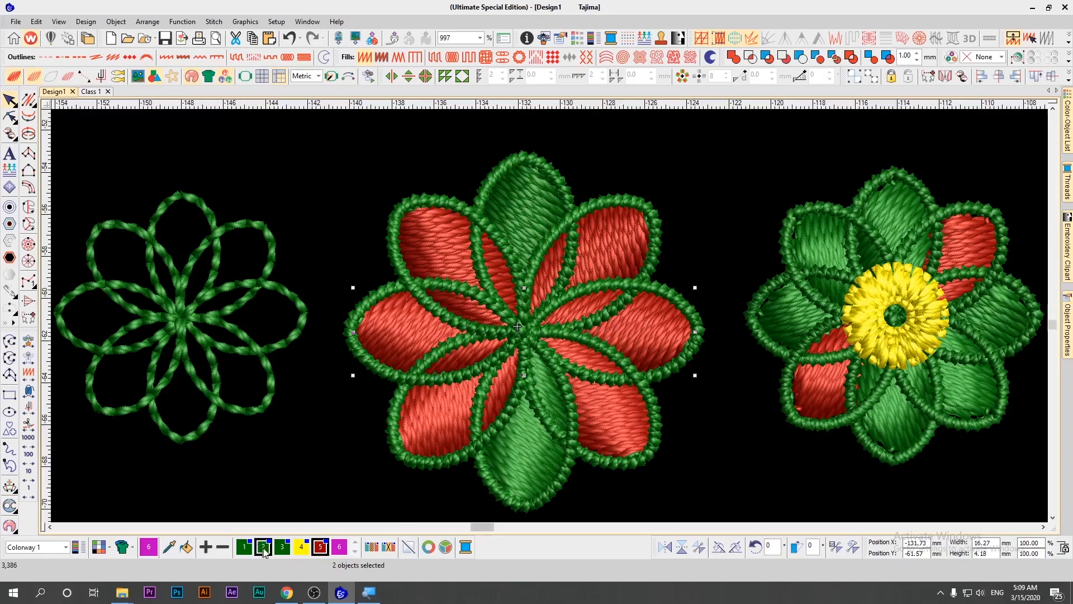
left_click(283, 546)
left_click(739, 265)
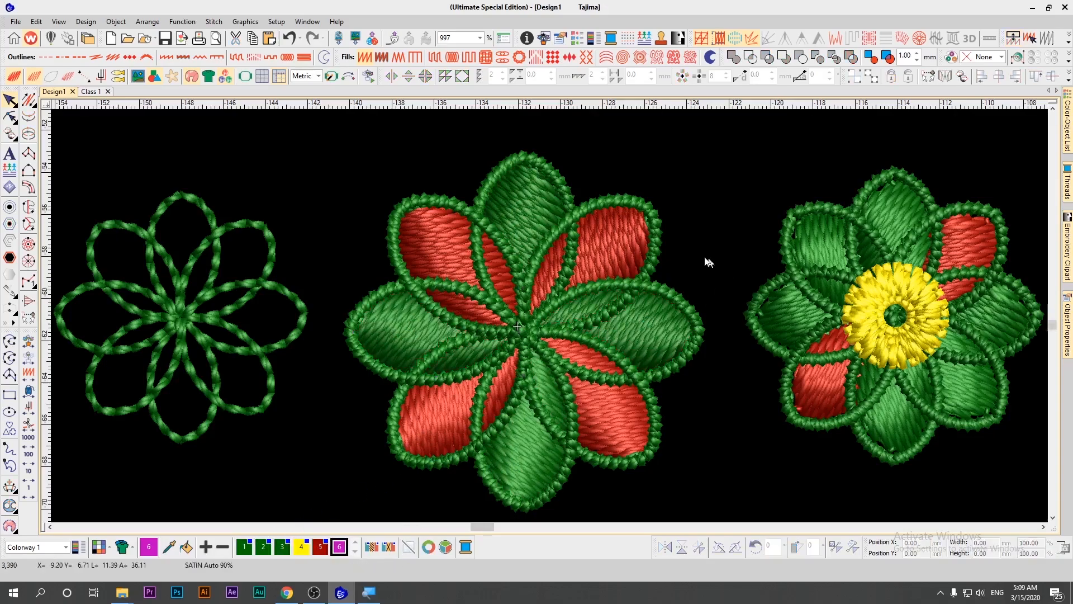
Draw a satin Ring over the flower's centre and scale it to about 4.94 mm across
left_click(29, 261)
left_click(522, 329)
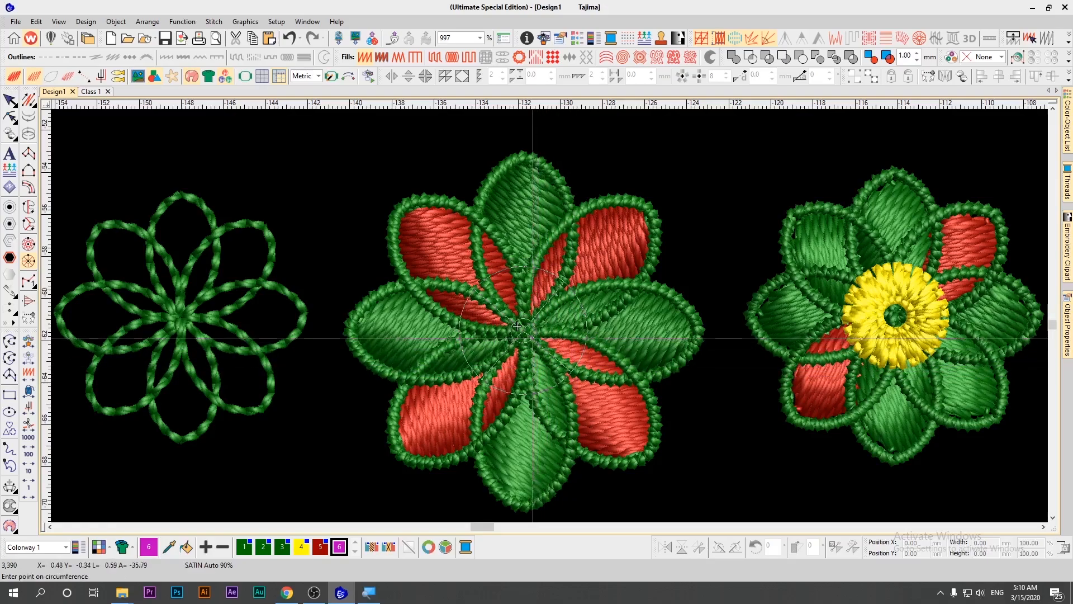
left_click(517, 325)
left_click_drag(587, 266, 576, 278)
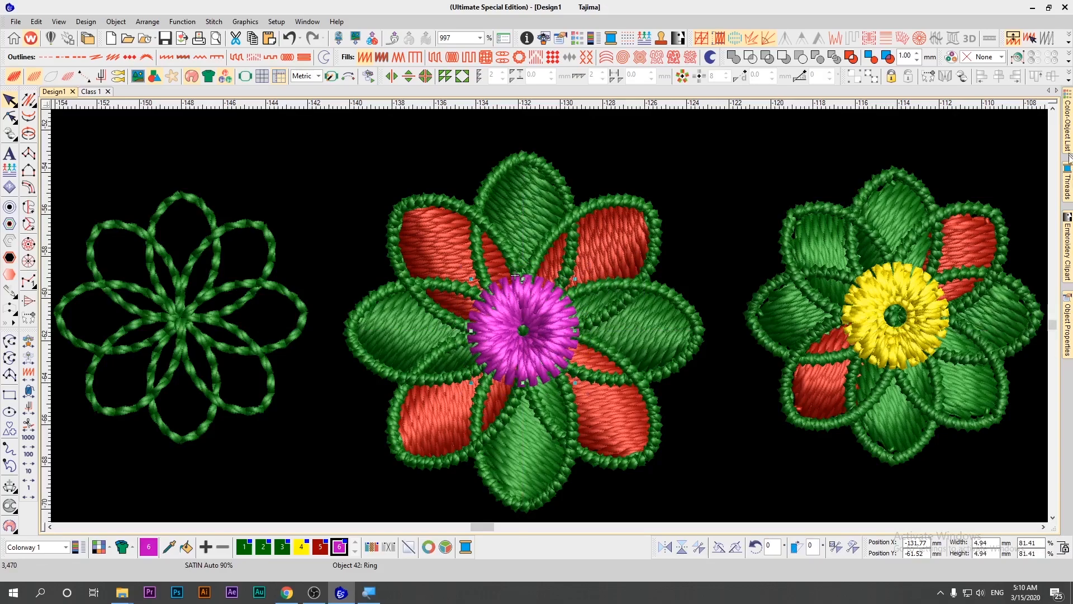
Turn off auto spacing for the centre ring's satin fill and try a stitch spacing of 50 mm
left_click(1067, 329)
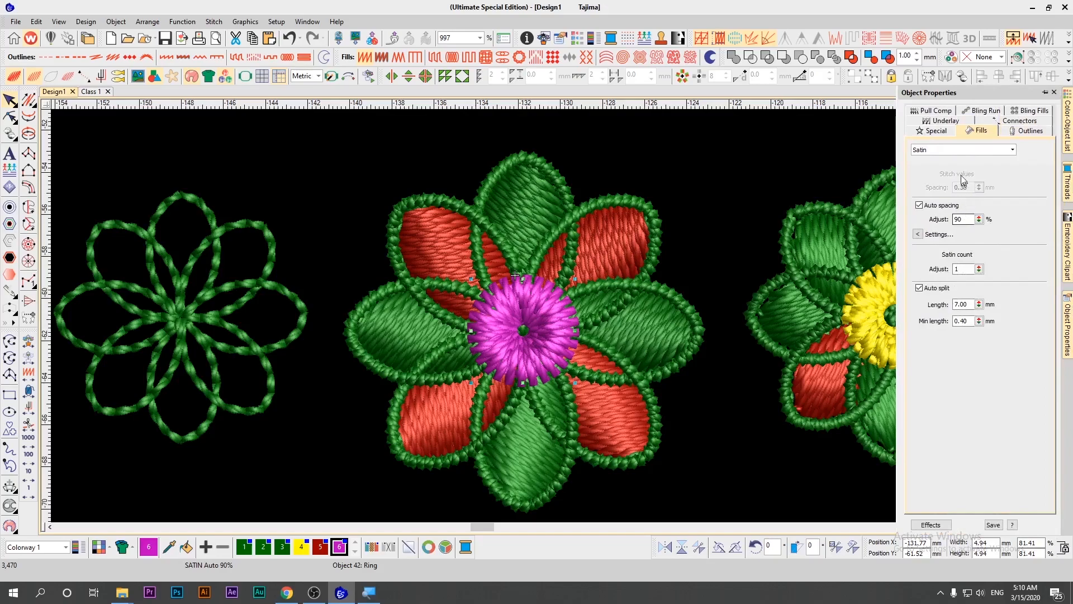
left_click(919, 206)
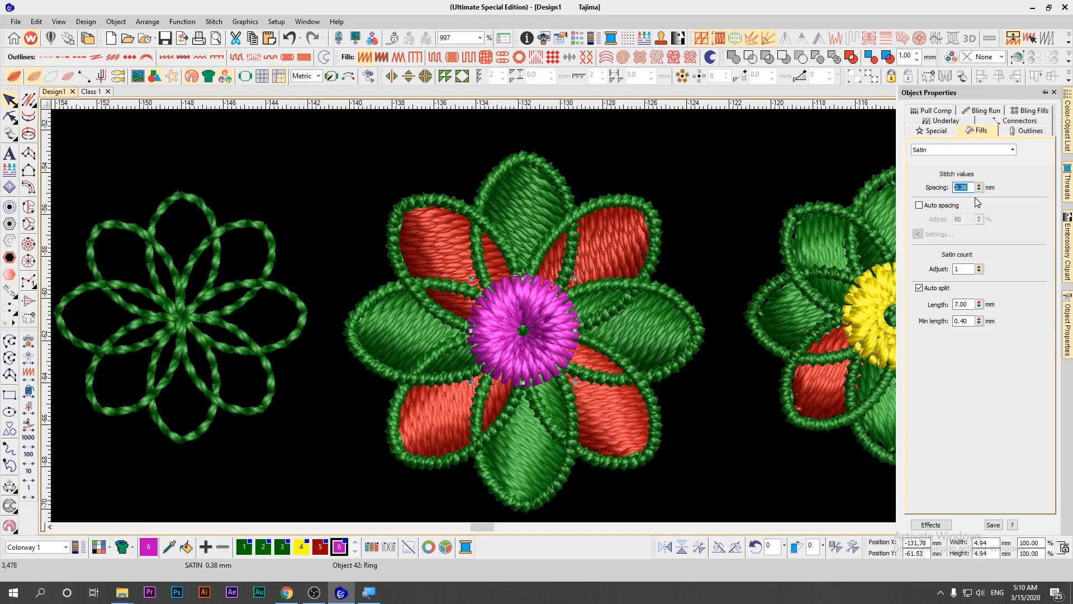
type("50")
key("Return")
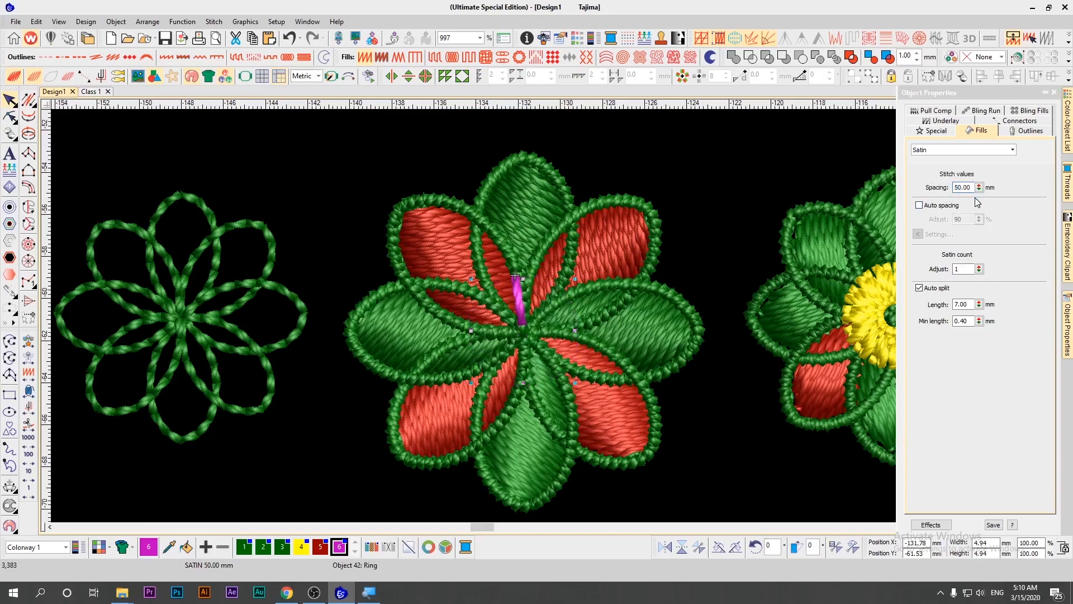
key("ctrl+z")
Try turning auto spacing back on for the centre ring's satin fill
left_click_drag(969, 187, 961, 188)
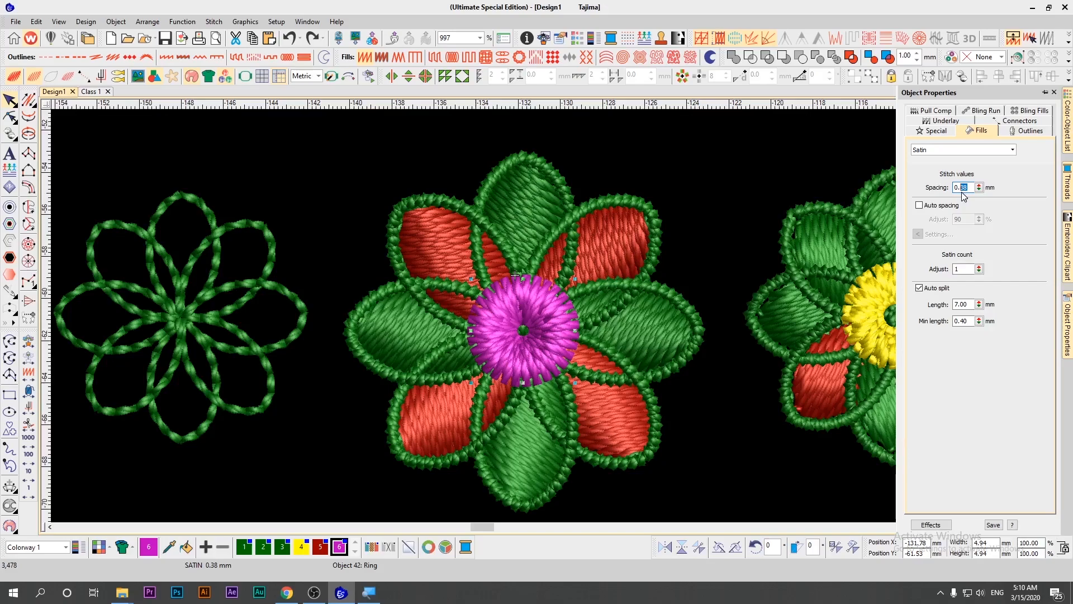
left_click(919, 205)
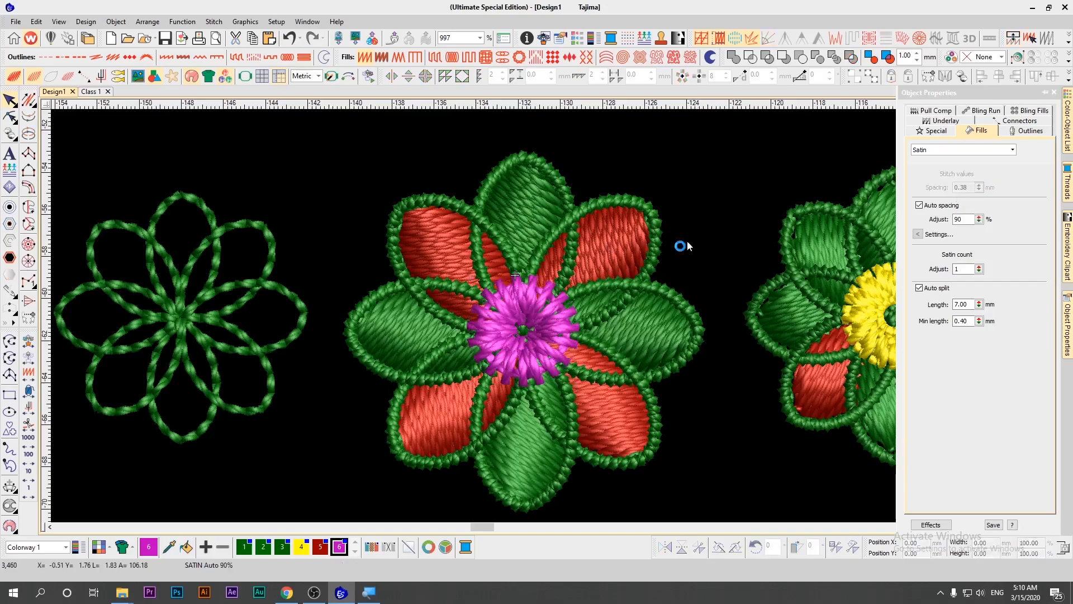
scroll(688, 245, "down", 1)
key("ctrl+z")
scroll(670, 255, "up", 1)
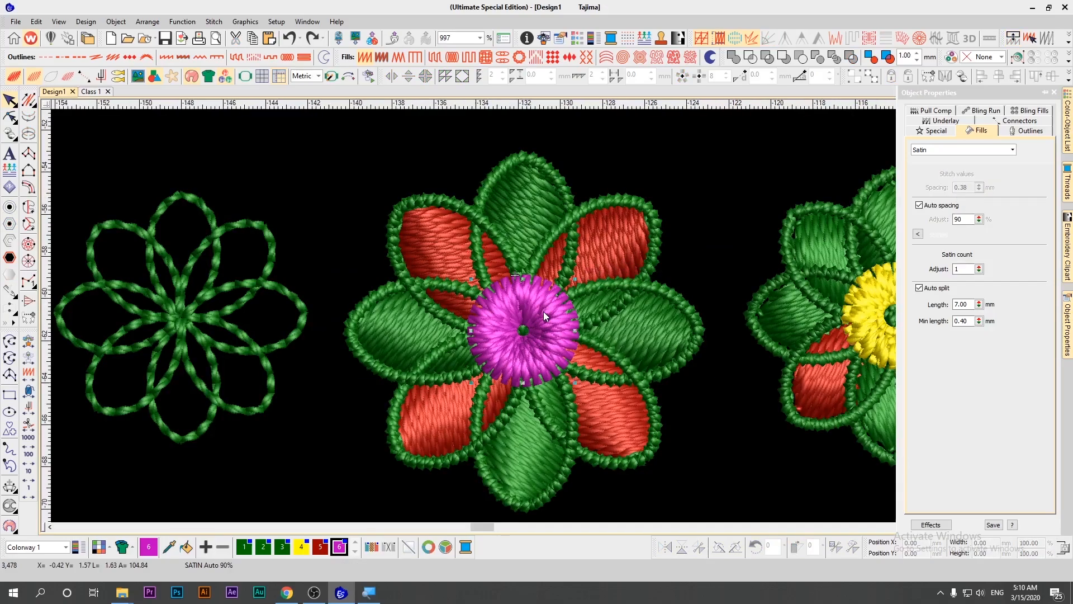
Recolour the centre ring to yellow colour 4 and scale the whole filled flower down to about 14.37 mm wide
left_click(301, 546)
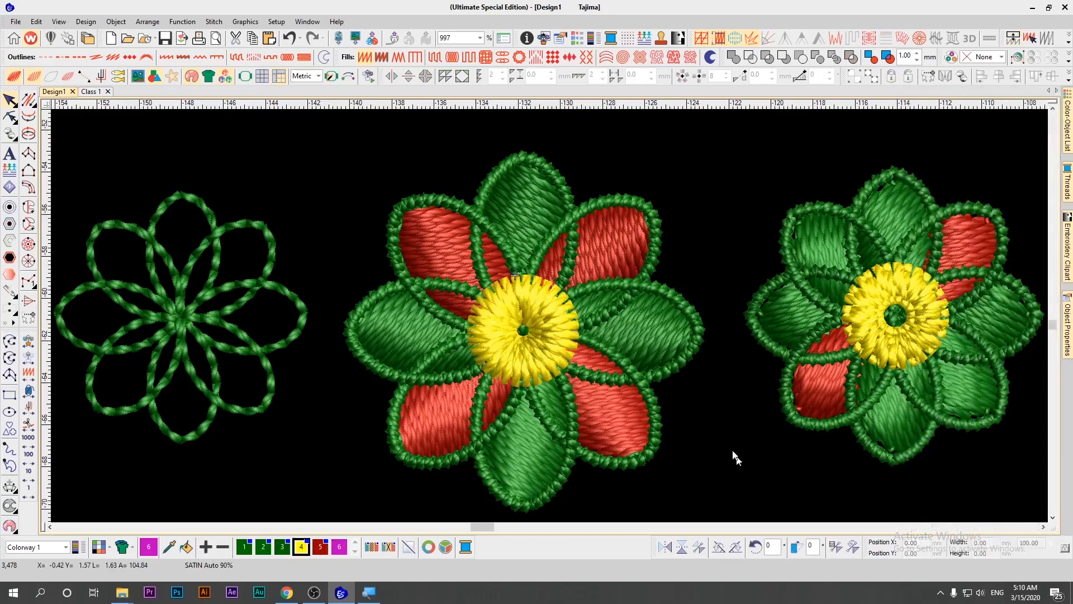
scroll(739, 461, "down", 1)
left_click_drag(647, 229, 426, 436)
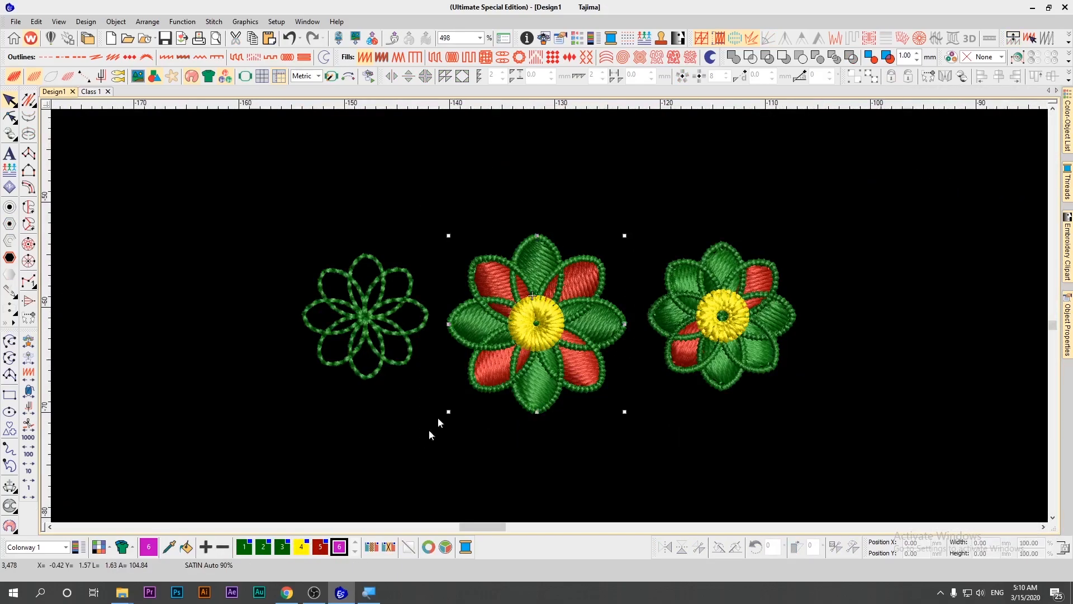
left_click_drag(625, 236, 618, 252)
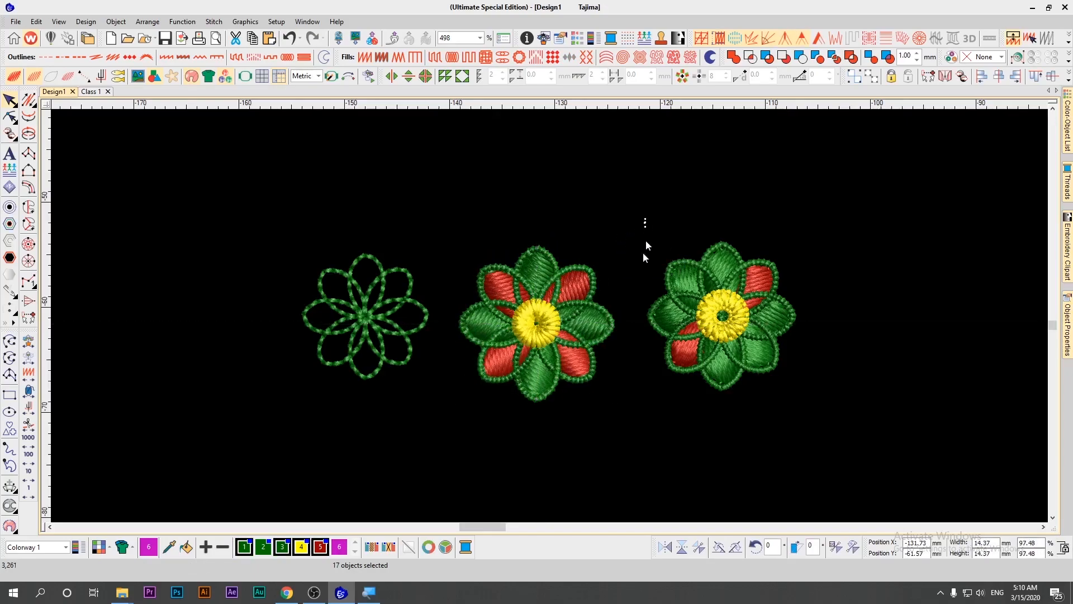
Shift the new filled flower and the outline-only flower slightly toward the finished reference flower, and fit all three in view
left_click_drag(531, 342, 550, 337)
left_click_drag(464, 239, 298, 394)
left_click_drag(361, 342, 399, 348)
key("0")
left_click(664, 432)
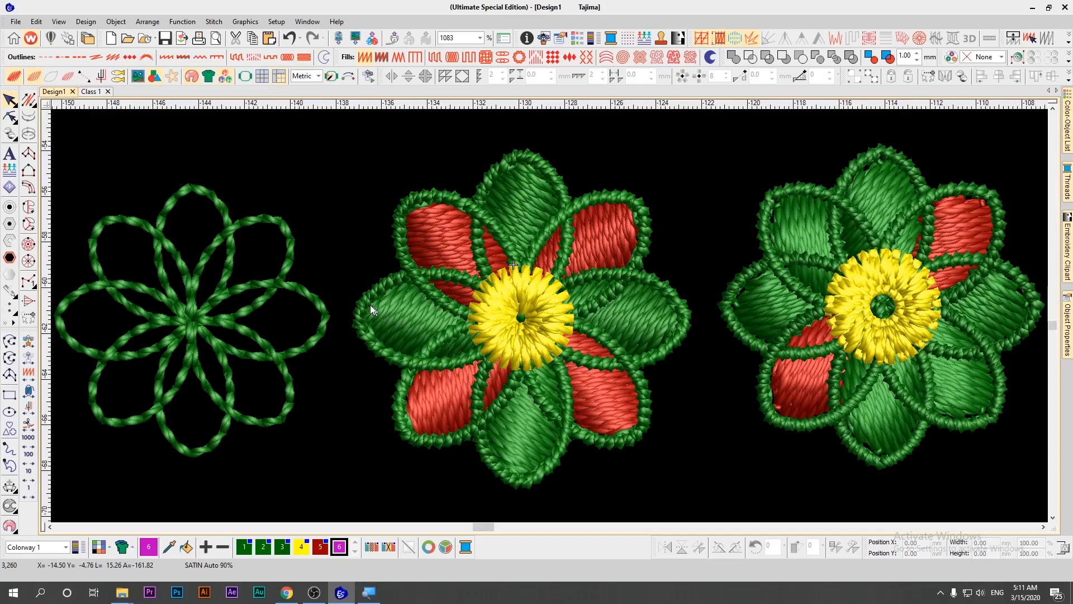
Recolour the outlines of the middle flower's left, right, upper and lower petals to red colour 5
left_click(320, 547)
left_click(686, 323)
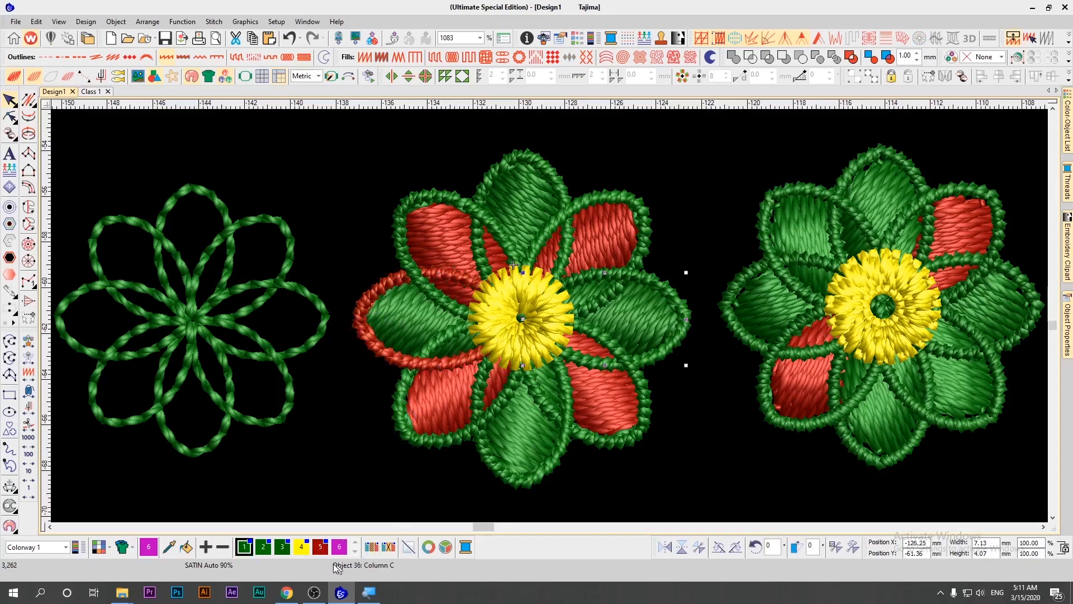
left_click(321, 547)
left_click(556, 168)
left_click(320, 547)
left_click(518, 482)
left_click(323, 549)
left_click(713, 216)
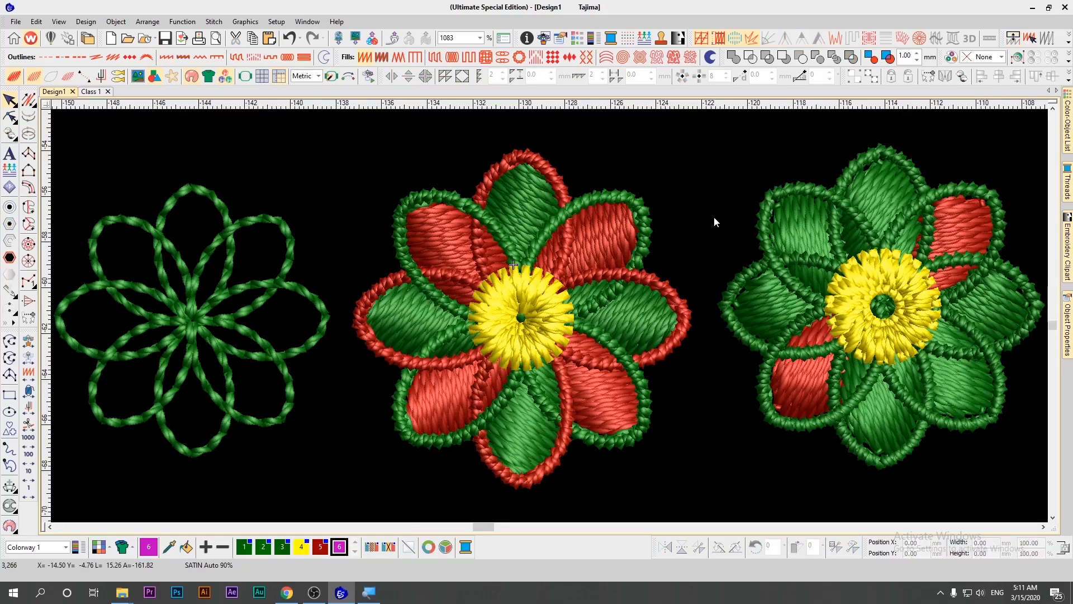
Select all eight petals of the outline-only flower
left_click_drag(339, 170, 327, 235)
left_click_drag(124, 429, 266, 404)
scroll(619, 316, "up", 1)
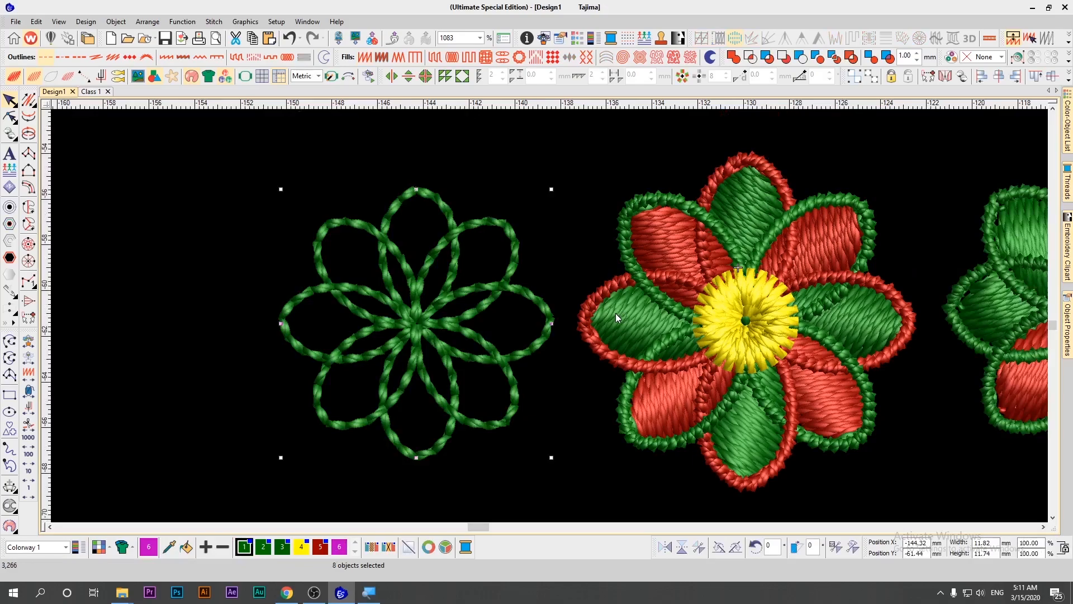
scroll(615, 312, "right", 3)
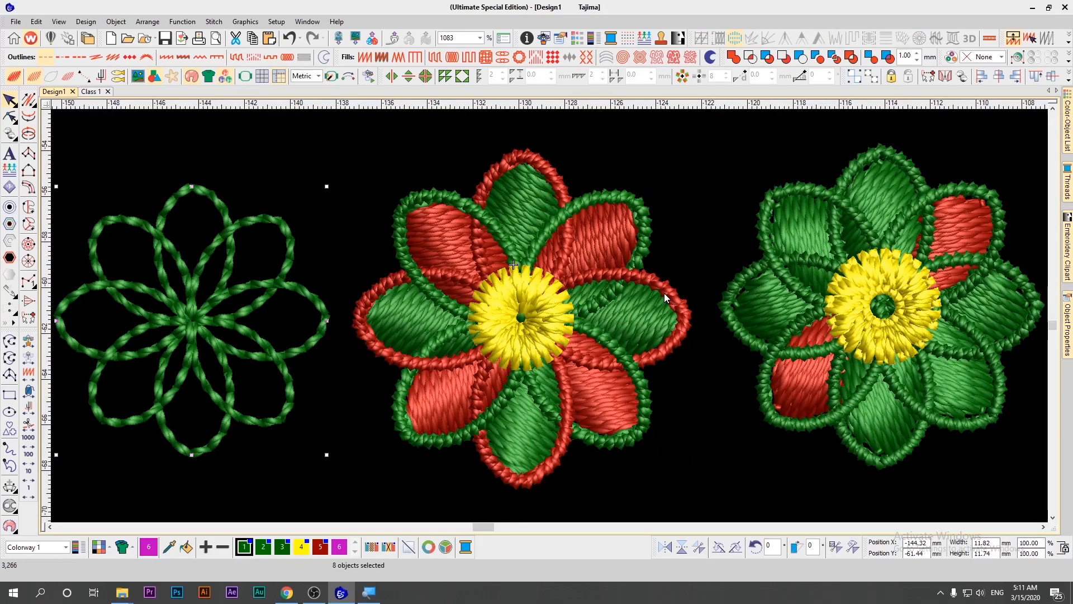